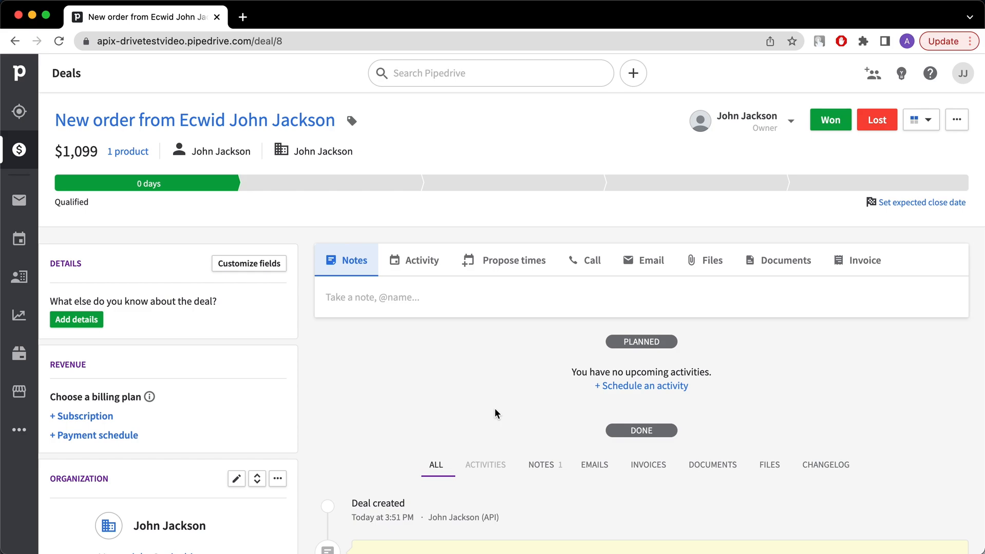
Step: Scroll the Pipedrive $1,099 deal page to review the order note from Ecwid
{"action": "scroll", "coordinate": [495, 409], "scroll_direction": "down", "scroll_amount": 3}
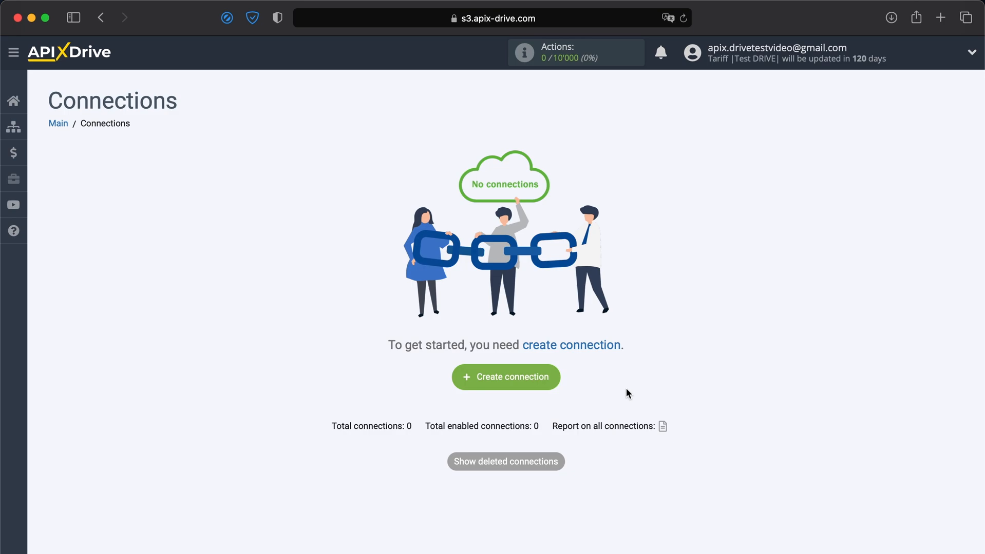
Step: Create a new connection with Ecwid as the data source system
{"action": "left_click", "coordinate": [528, 379]}
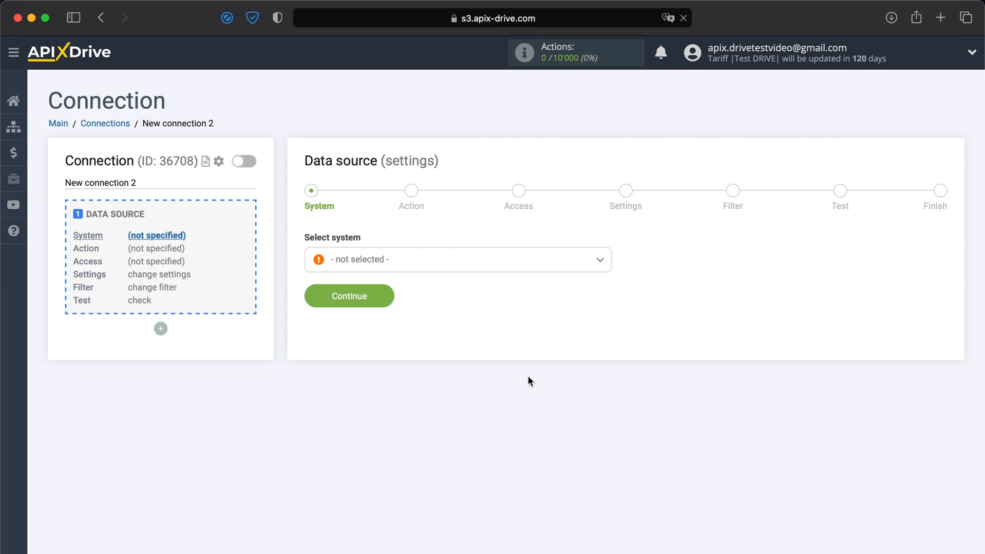
{"action": "left_click", "coordinate": [453, 271]}
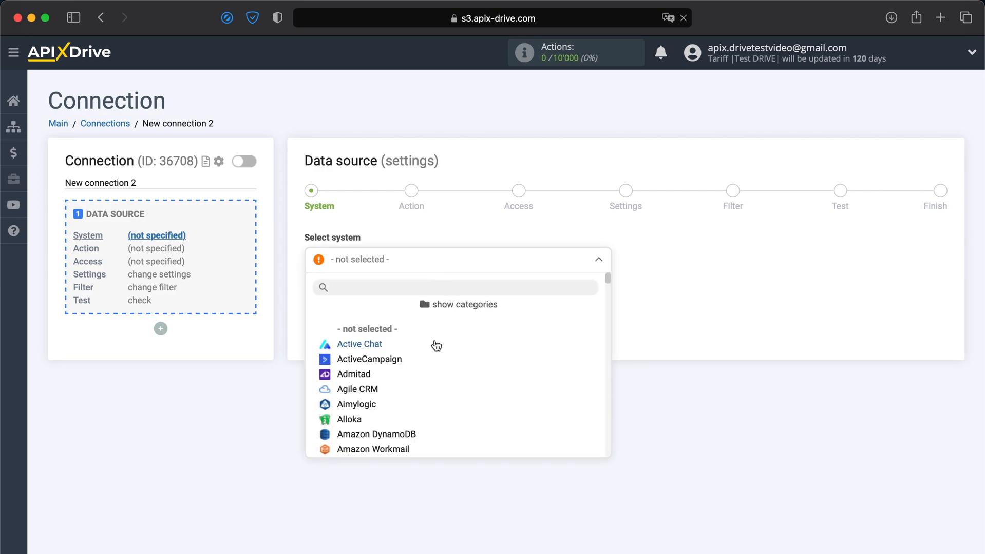
{"action": "scroll", "coordinate": [427, 379], "scroll_direction": "down", "scroll_amount": 1}
{"action": "scroll", "coordinate": [425, 382], "scroll_direction": "down", "scroll_amount": 15}
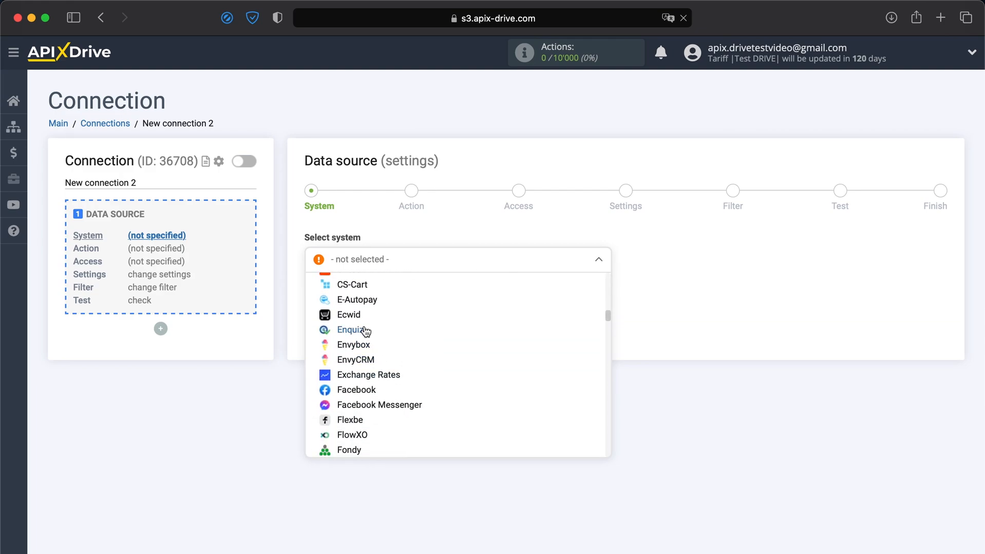
{"action": "left_click", "coordinate": [351, 315]}
{"action": "left_click", "coordinate": [350, 300]}
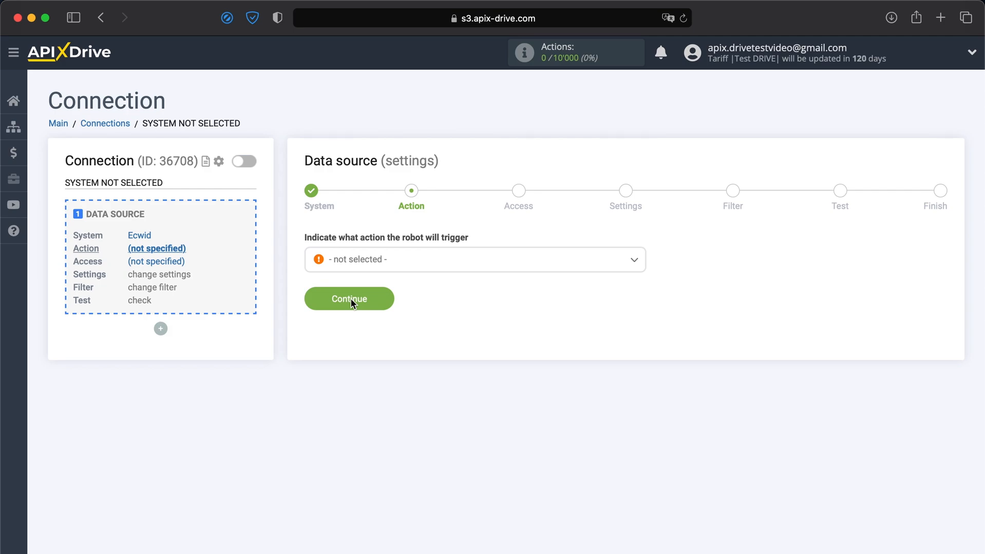
Step: Set the Ecwid trigger action to Get Orders (new)
{"action": "left_click", "coordinate": [376, 265]}
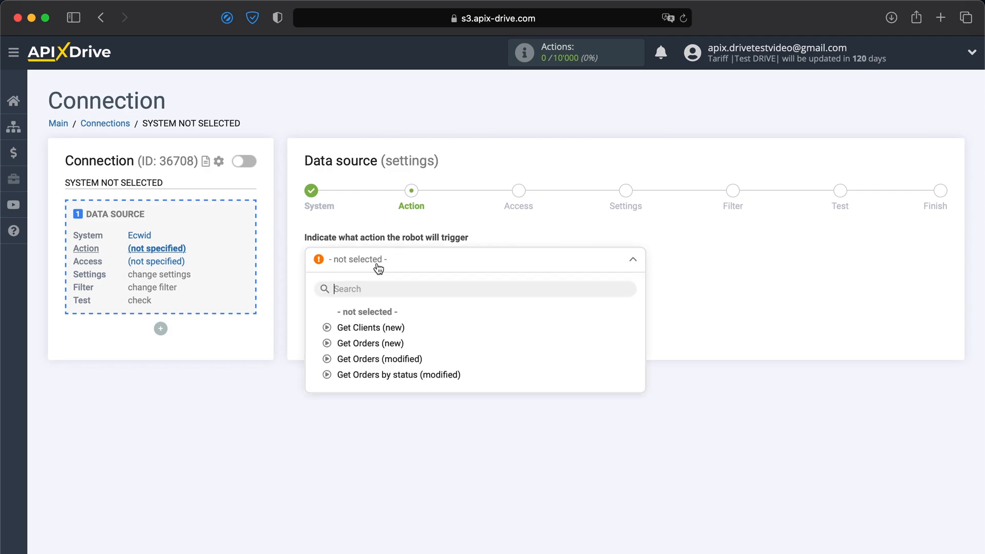
{"action": "left_click", "coordinate": [353, 344]}
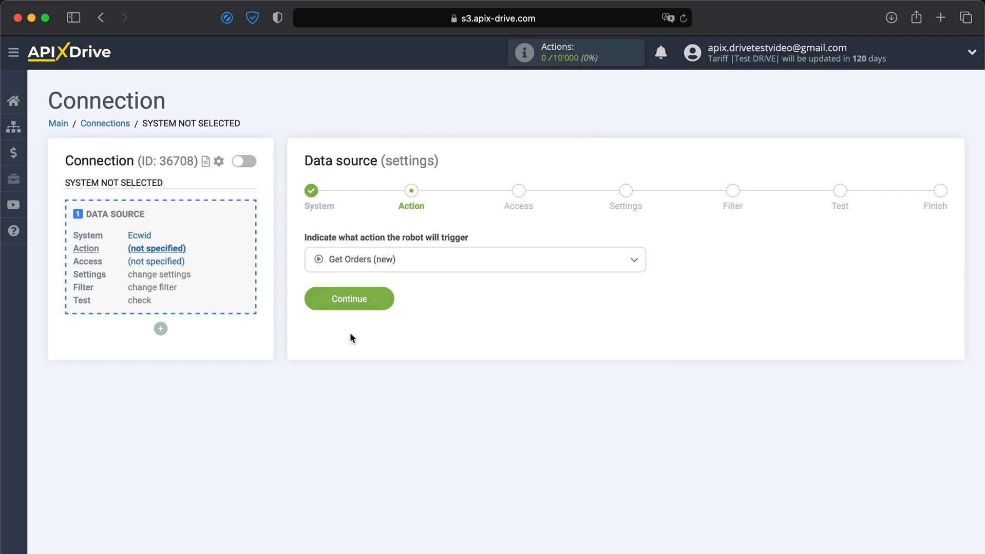
{"action": "left_click", "coordinate": [338, 307]}
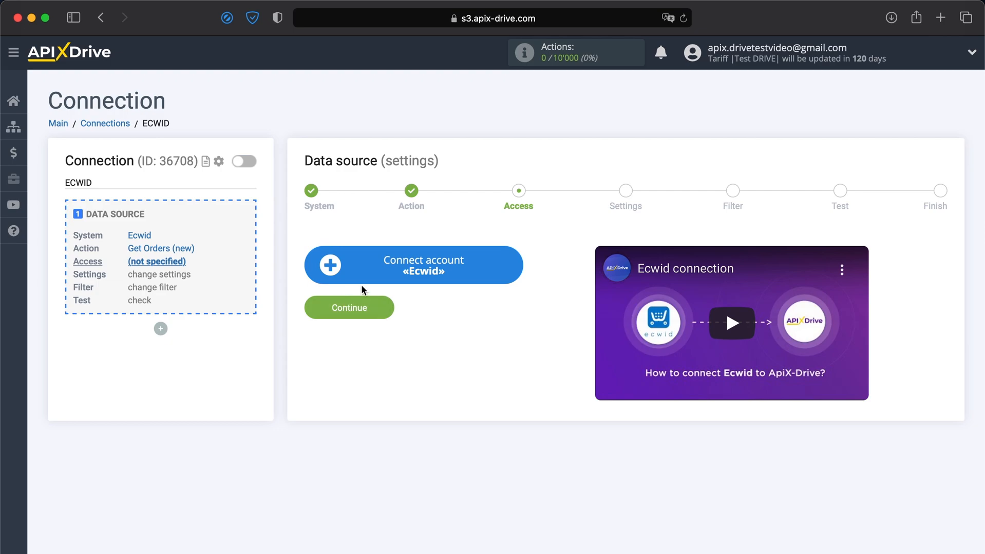
Step: Connect an Ecwid account by signing in with the store's e-mail and password
{"action": "left_click", "coordinate": [374, 274]}
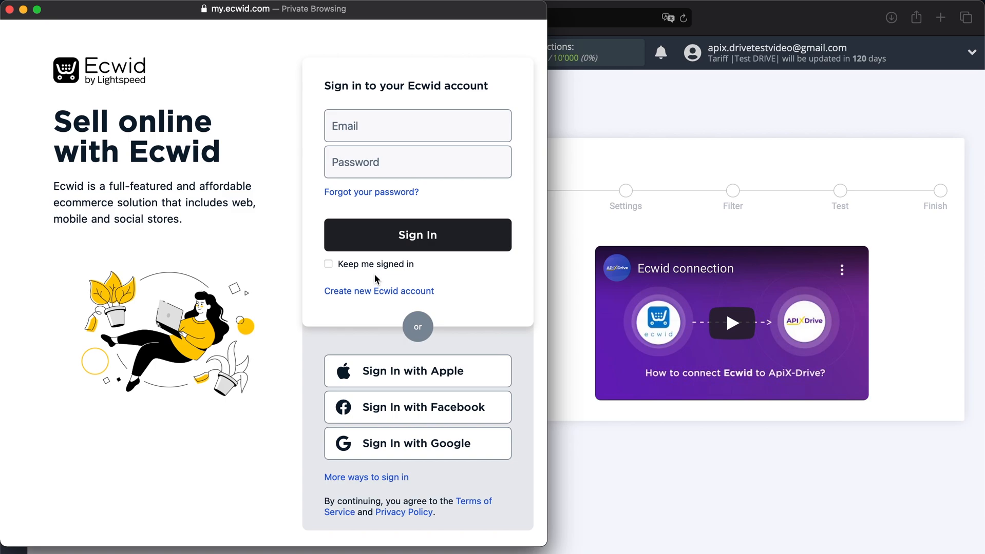
{"action": "left_click", "coordinate": [389, 135]}
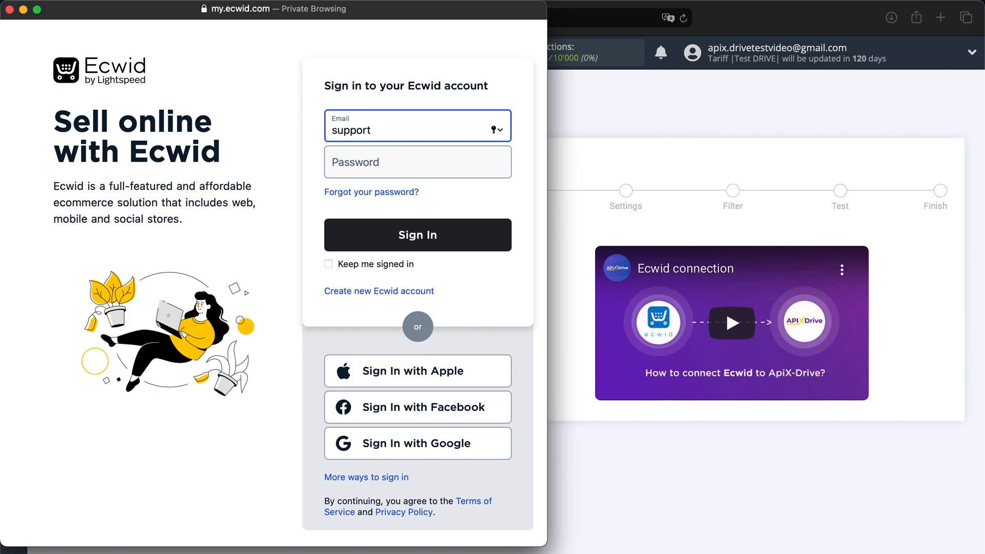
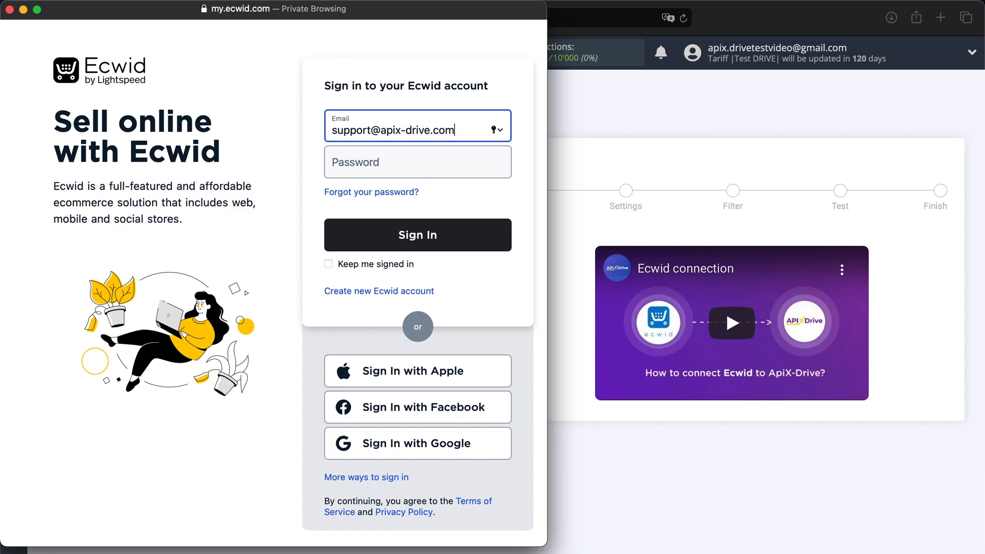
{"action": "key", "text": "Tab"}
{"action": "type", "text": "***"}
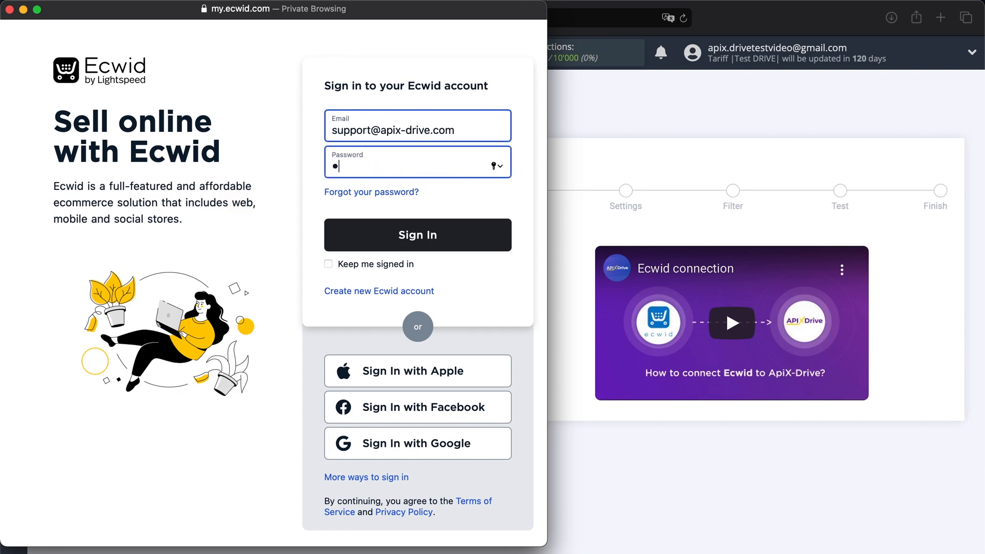
{"action": "type", "text": "*********"}
{"action": "left_click", "coordinate": [373, 232]}
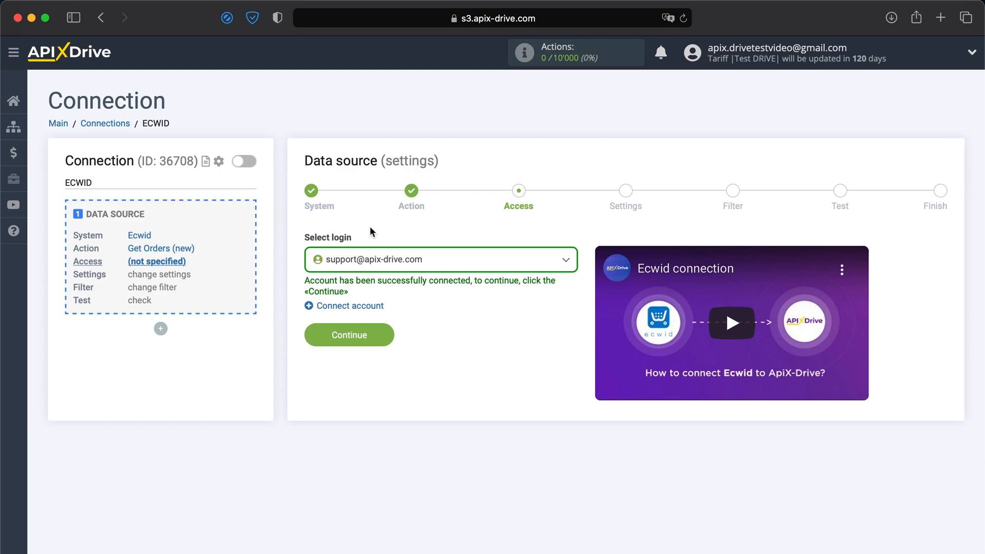
Step: Select the connected Ecwid account as the source login
{"action": "left_click", "coordinate": [392, 260]}
{"action": "left_click", "coordinate": [347, 348]}
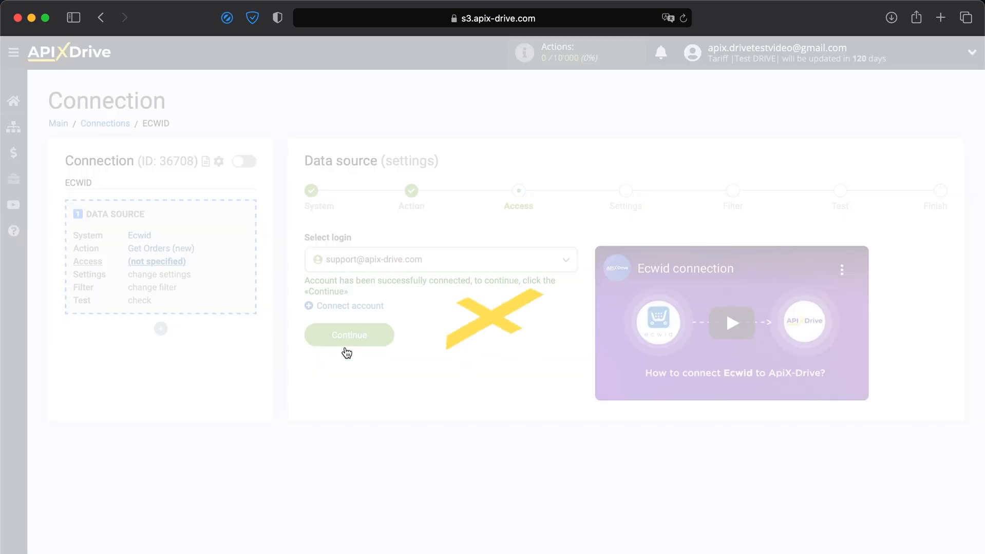
{"action": "left_click", "coordinate": [341, 343]}
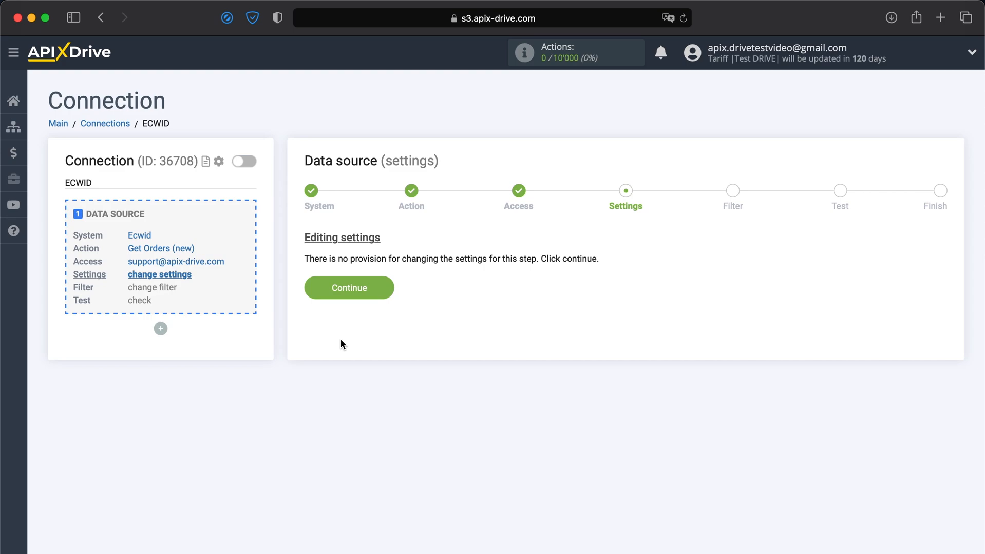
Step: Skip settings and filter, review the $1,099 test order, and finish the source setup
{"action": "left_click", "coordinate": [352, 288]}
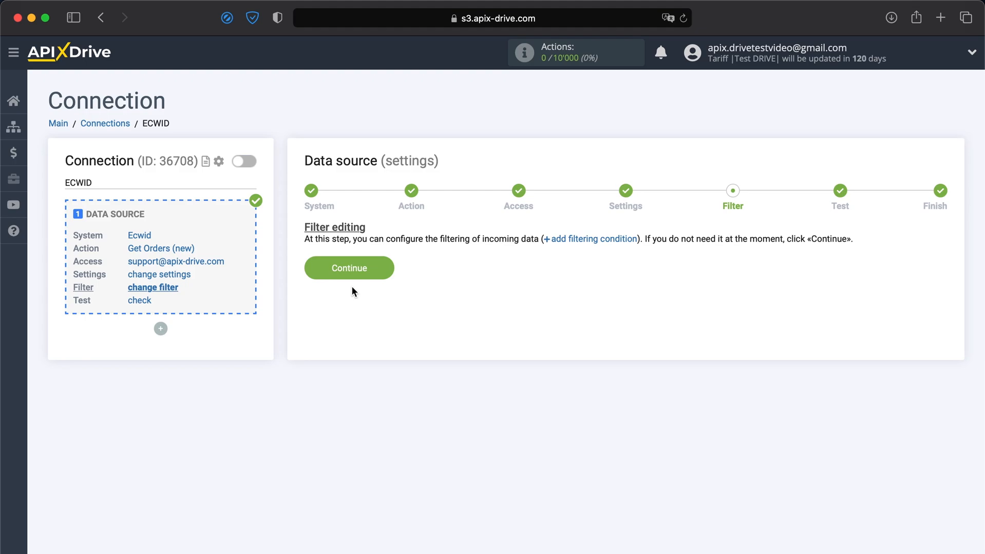
{"action": "left_click", "coordinate": [356, 270]}
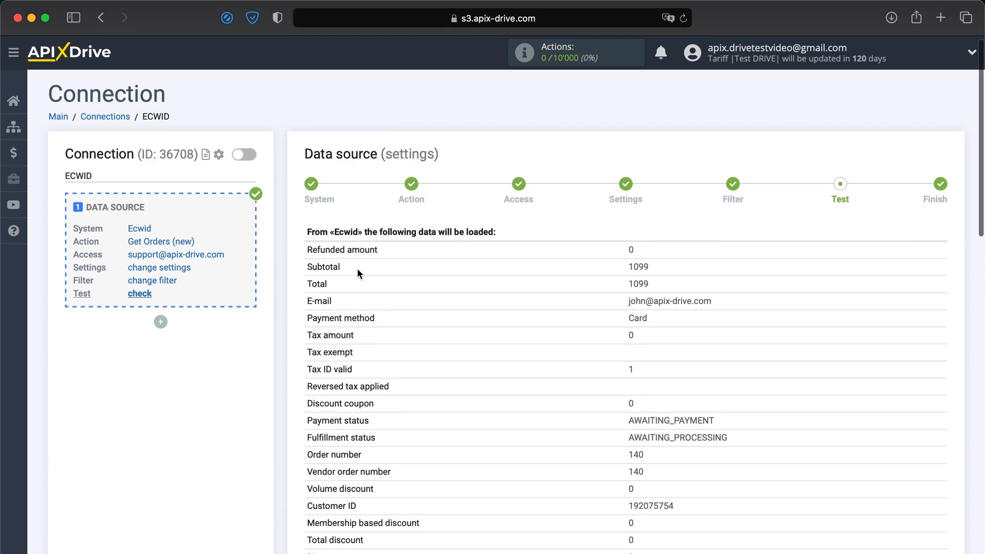
{"action": "scroll", "coordinate": [358, 273], "scroll_direction": "down", "scroll_amount": 5}
{"action": "scroll", "coordinate": [358, 272], "scroll_direction": "down", "scroll_amount": 7}
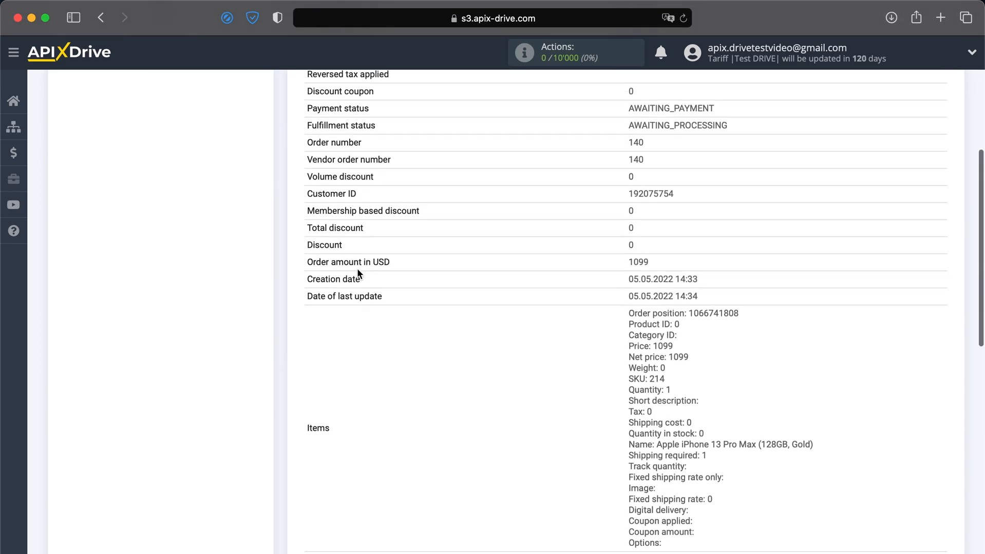
{"action": "scroll", "coordinate": [358, 273], "scroll_direction": "down", "scroll_amount": 7}
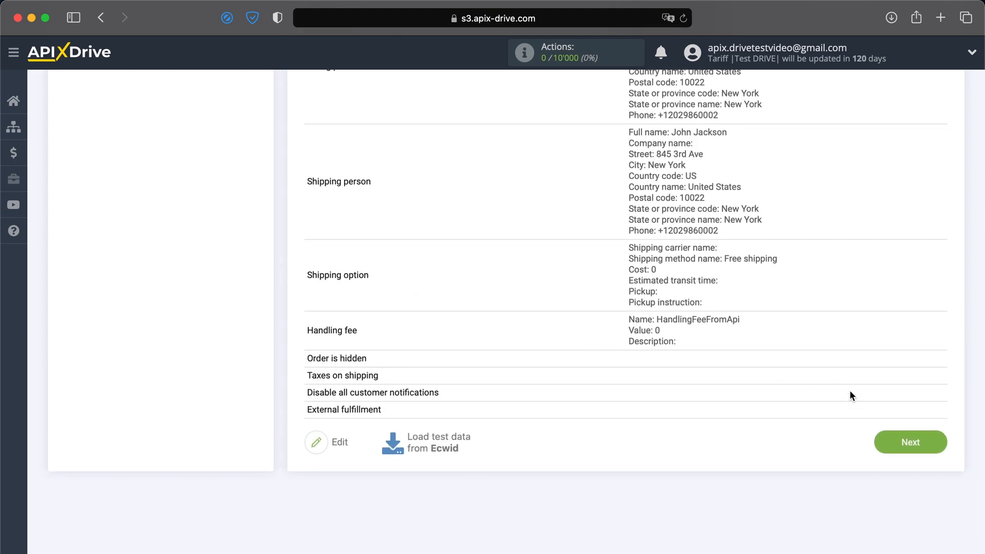
{"action": "left_click", "coordinate": [923, 437]}
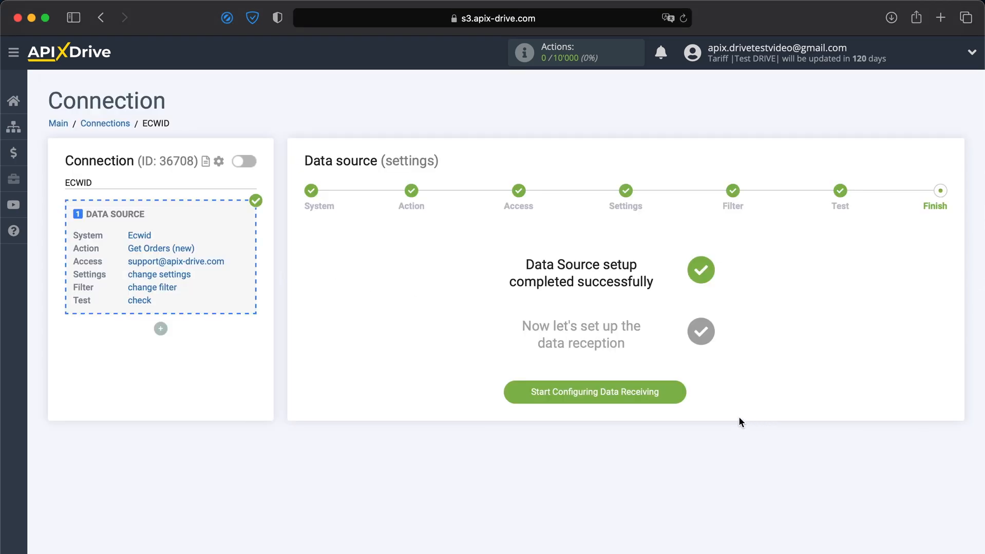
Step: Choose Pipedrive as the data destination system
{"action": "left_click", "coordinate": [621, 392]}
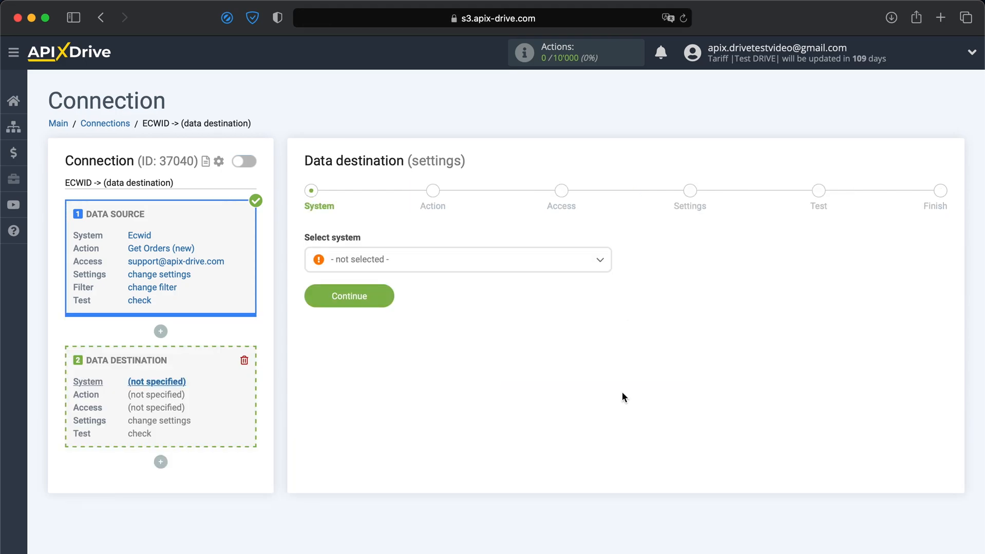
{"action": "left_click", "coordinate": [541, 269]}
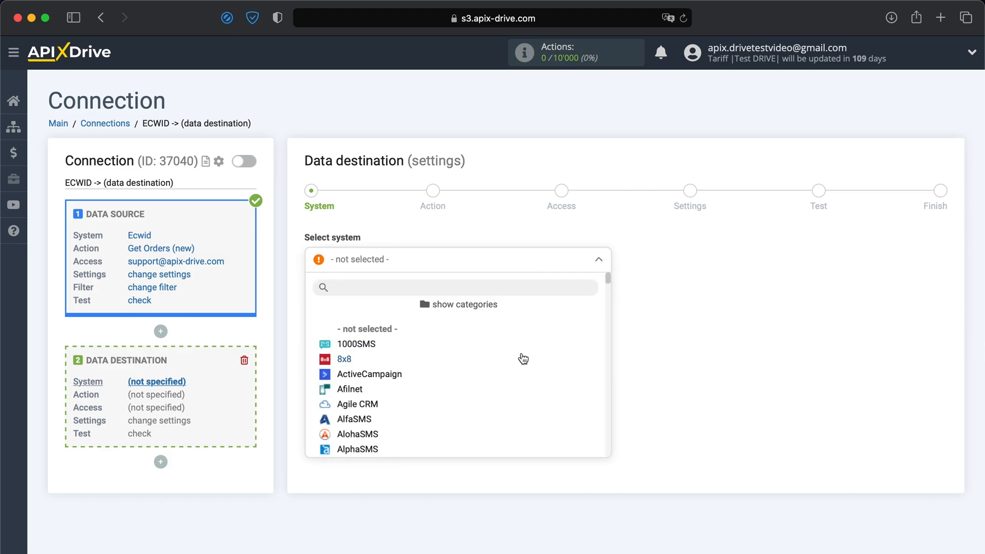
{"action": "scroll", "coordinate": [522, 357], "scroll_direction": "down", "scroll_amount": 5}
{"action": "scroll", "coordinate": [522, 359], "scroll_direction": "down", "scroll_amount": 10}
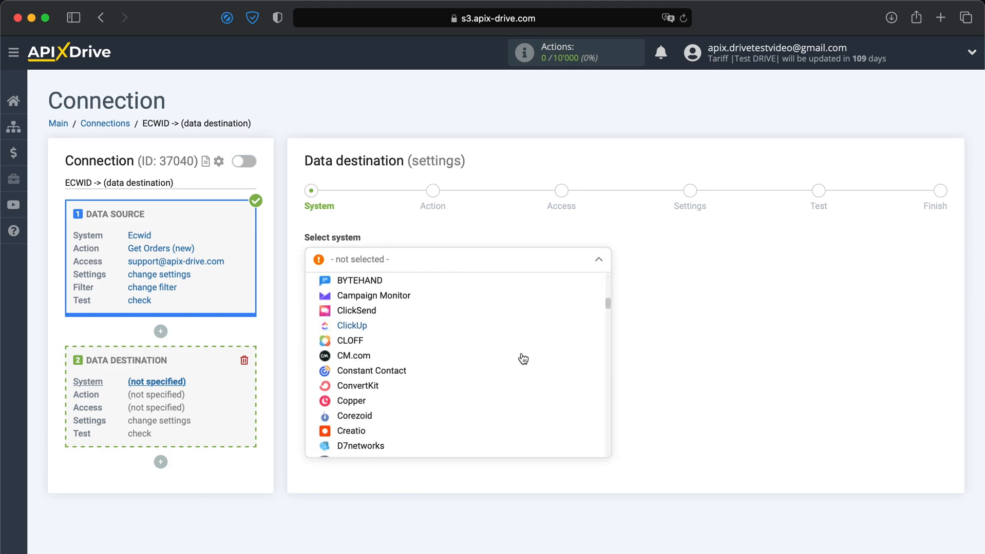
{"action": "scroll", "coordinate": [522, 358], "scroll_direction": "down", "scroll_amount": 10}
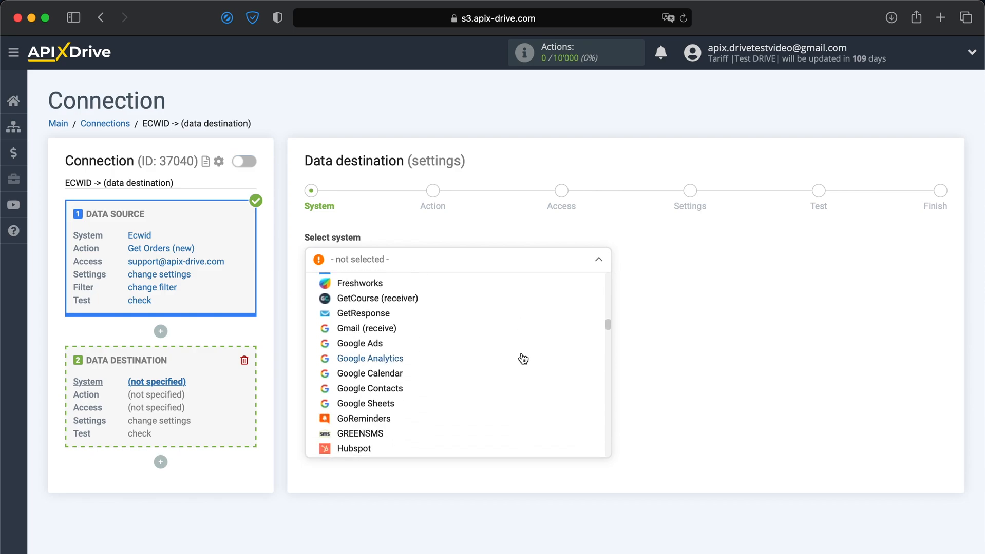
{"action": "scroll", "coordinate": [522, 358], "scroll_direction": "down", "scroll_amount": 10}
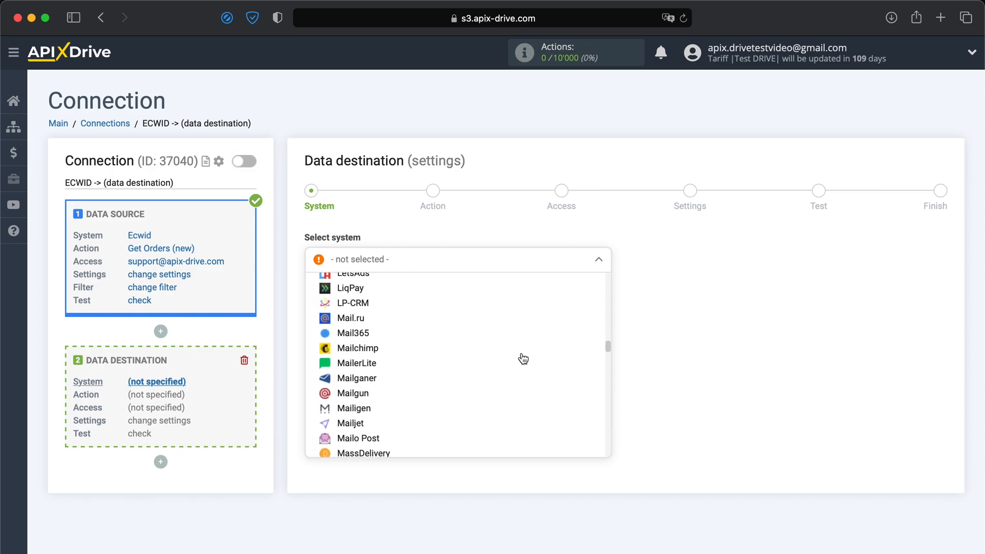
{"action": "scroll", "coordinate": [522, 358], "scroll_direction": "down", "scroll_amount": 10}
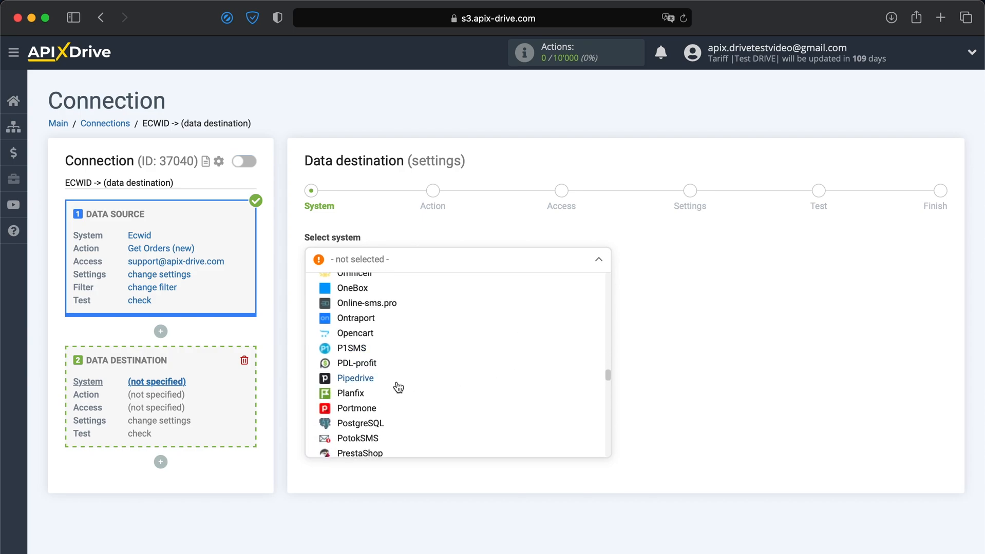
{"action": "left_click", "coordinate": [373, 384]}
{"action": "left_click", "coordinate": [356, 302]}
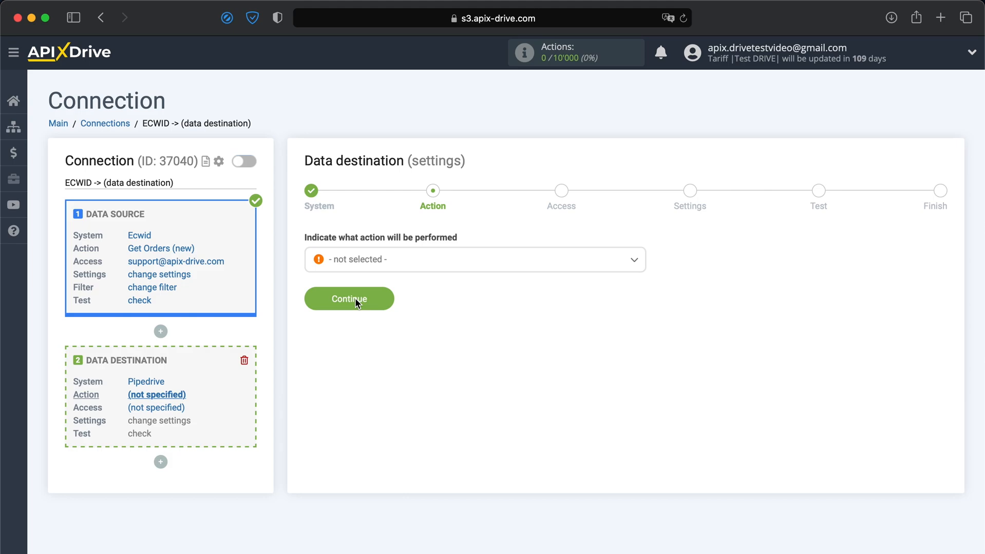
Step: Set the Pipedrive action to Create Deal
{"action": "left_click", "coordinate": [373, 261]}
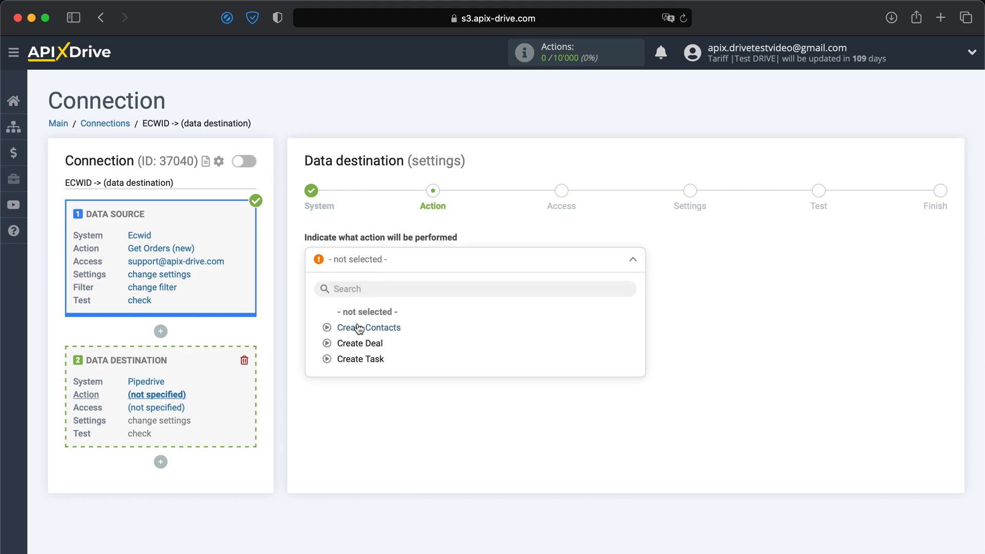
{"action": "left_click", "coordinate": [352, 347]}
{"action": "left_click", "coordinate": [348, 299]}
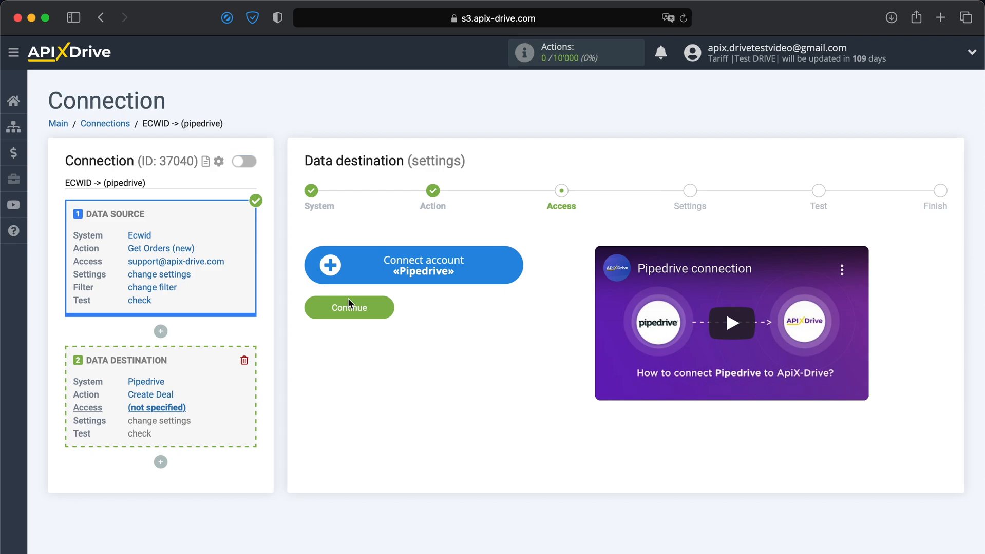
Step: Open the Connect account «Pipedrive» integration form asking for domain and API key
{"action": "left_click", "coordinate": [390, 278]}
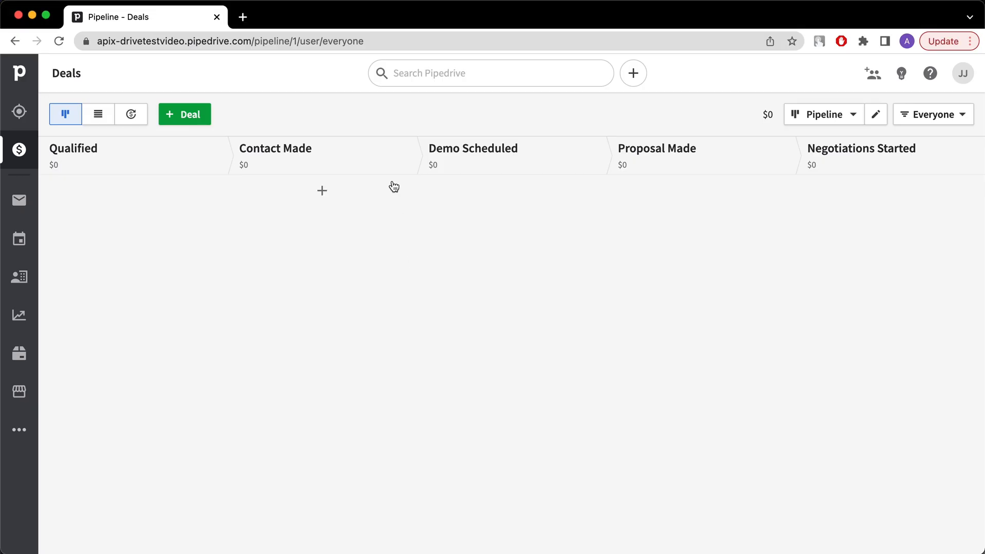
Step: Copy the Pipedrive account domain from the address bar into the Domain field
{"action": "left_click", "coordinate": [351, 43]}
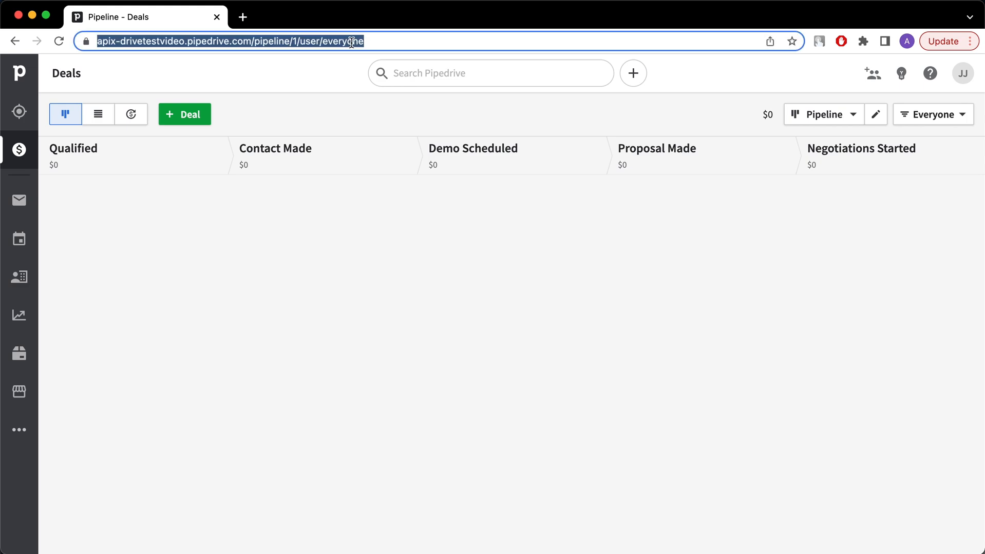
{"action": "left_click", "coordinate": [352, 42]}
{"action": "left_click_drag", "start_coordinate": [285, 45], "coordinate": [130, 39]}
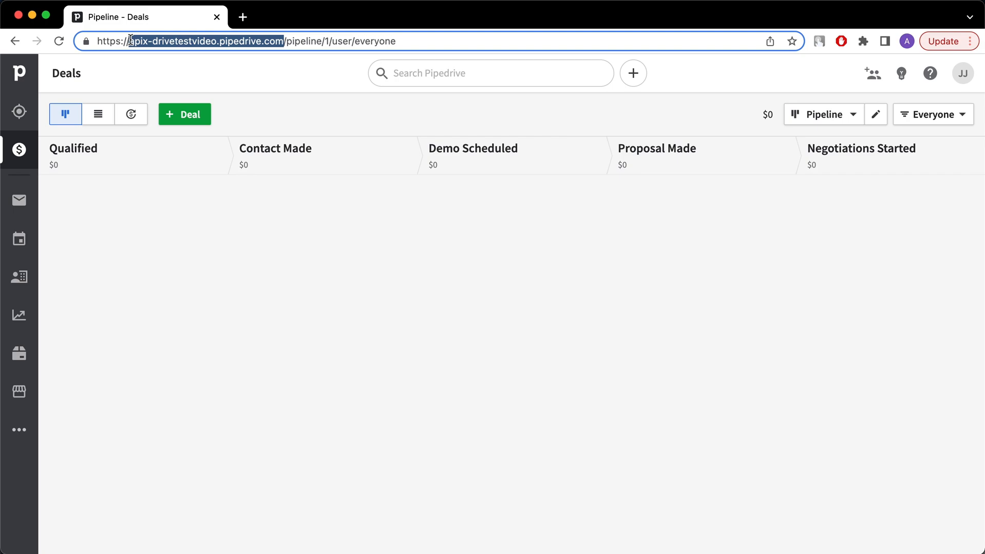
{"action": "right_click", "coordinate": [132, 41]}
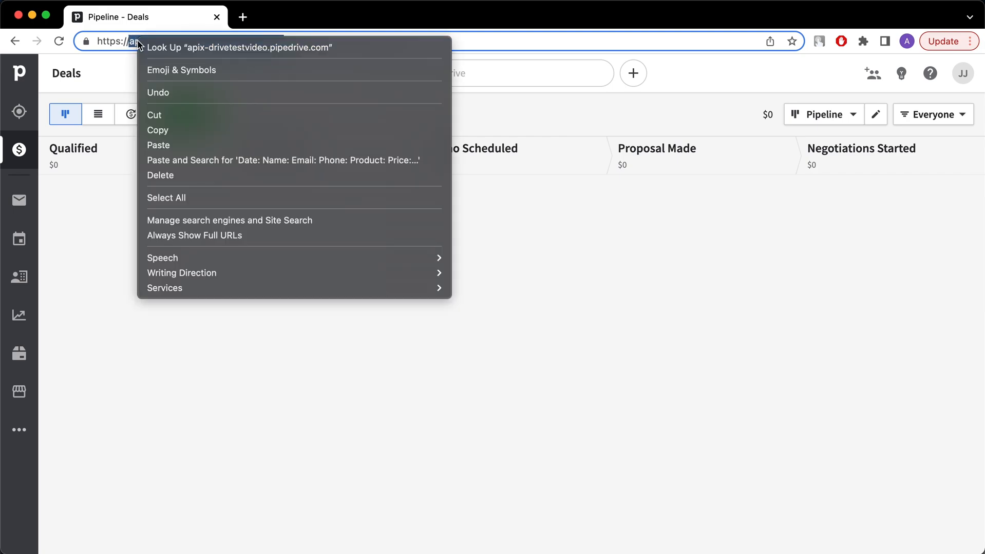
{"action": "left_click", "coordinate": [174, 130]}
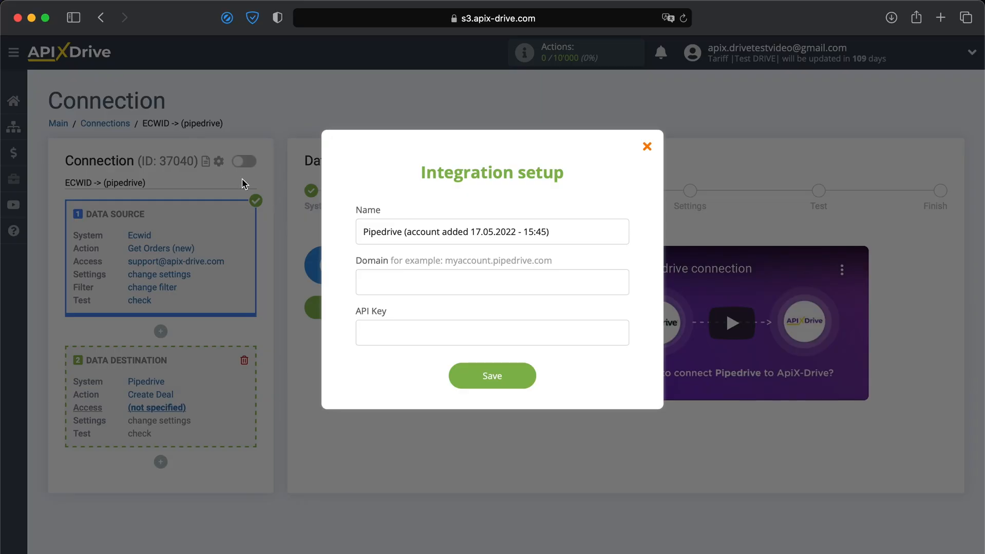
{"action": "left_click", "coordinate": [417, 277]}
{"action": "right_click", "coordinate": [418, 278]}
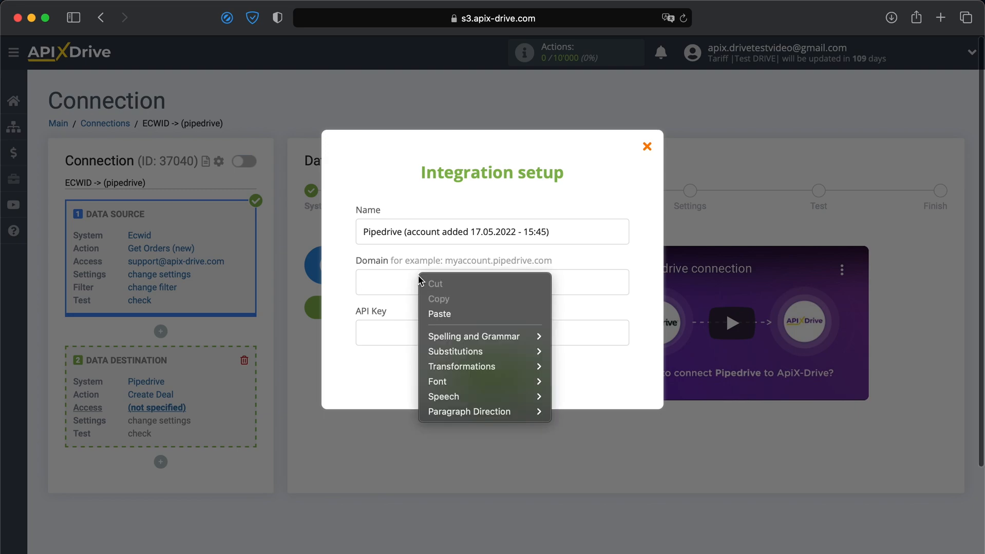
{"action": "left_click", "coordinate": [438, 313]}
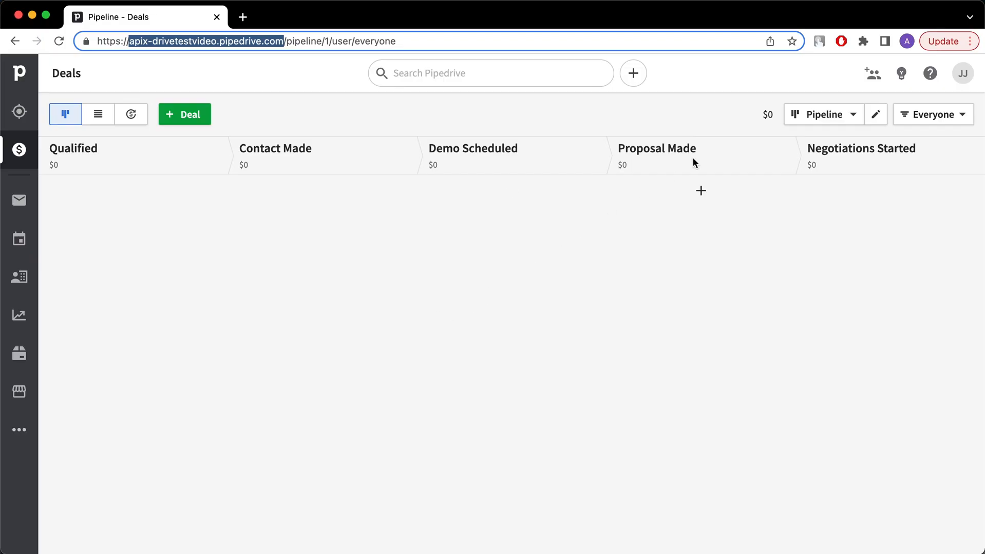
Step: Copy the personal API token from Pipedrive's Personal preferences API tab
{"action": "left_click", "coordinate": [961, 74]}
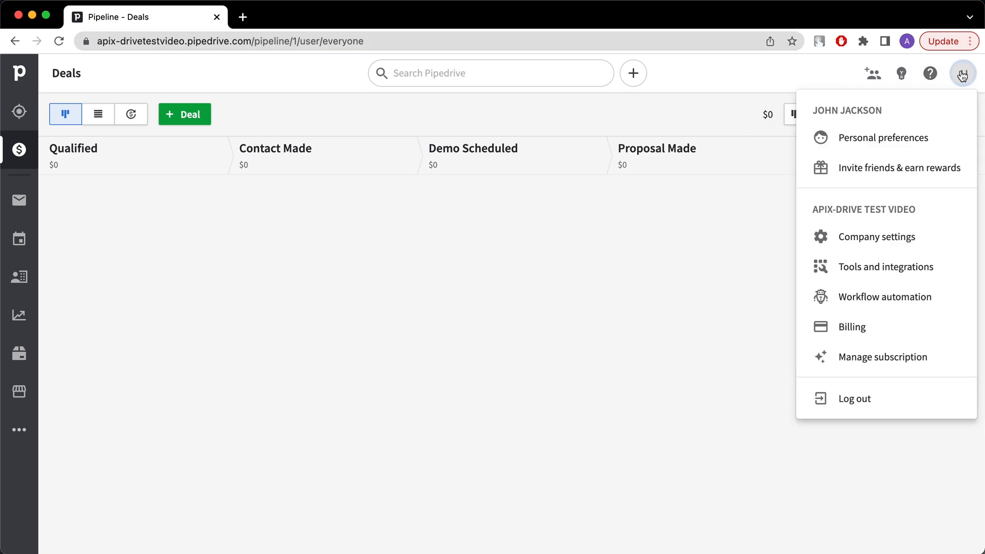
{"action": "left_click", "coordinate": [893, 144]}
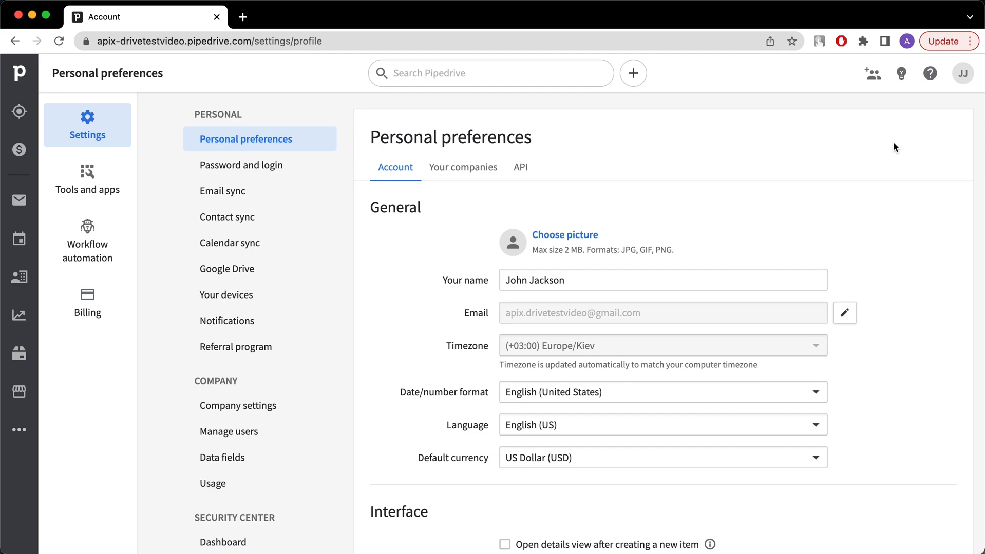
{"action": "left_click", "coordinate": [521, 172]}
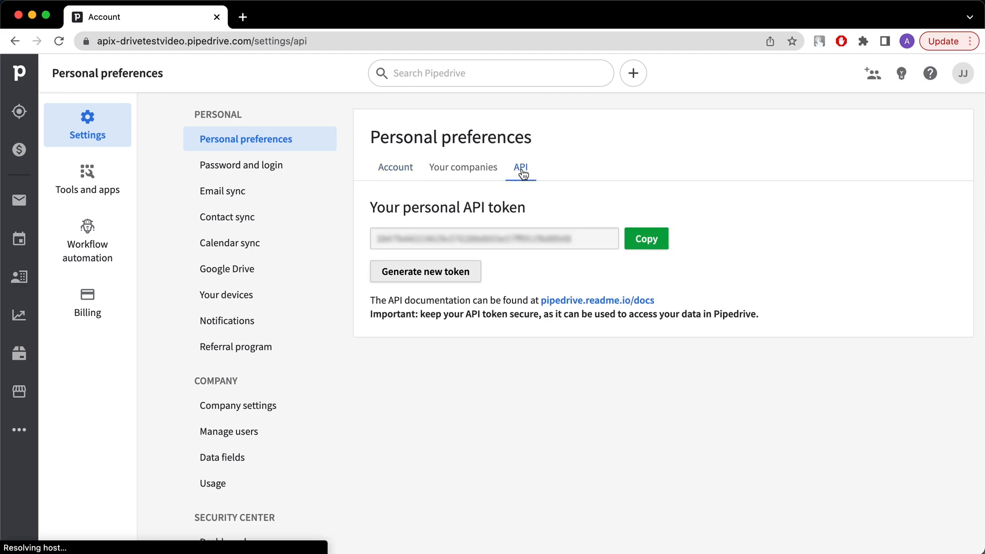
{"action": "left_click", "coordinate": [643, 242]}
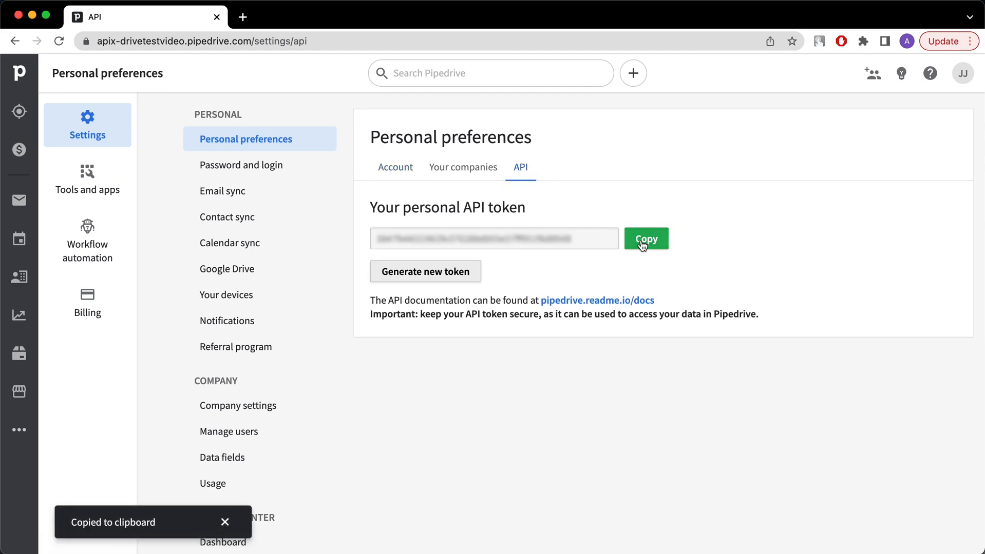
{"action": "left_click", "coordinate": [223, 522]}
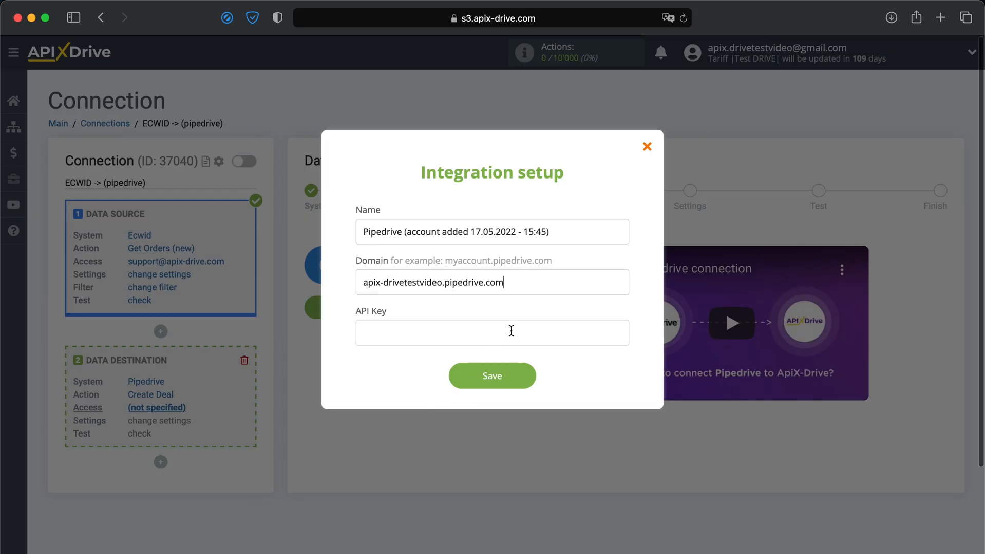
Step: Paste the Pipedrive API token into API Key and save the account
{"action": "left_click", "coordinate": [511, 333]}
{"action": "right_click", "coordinate": [512, 334]}
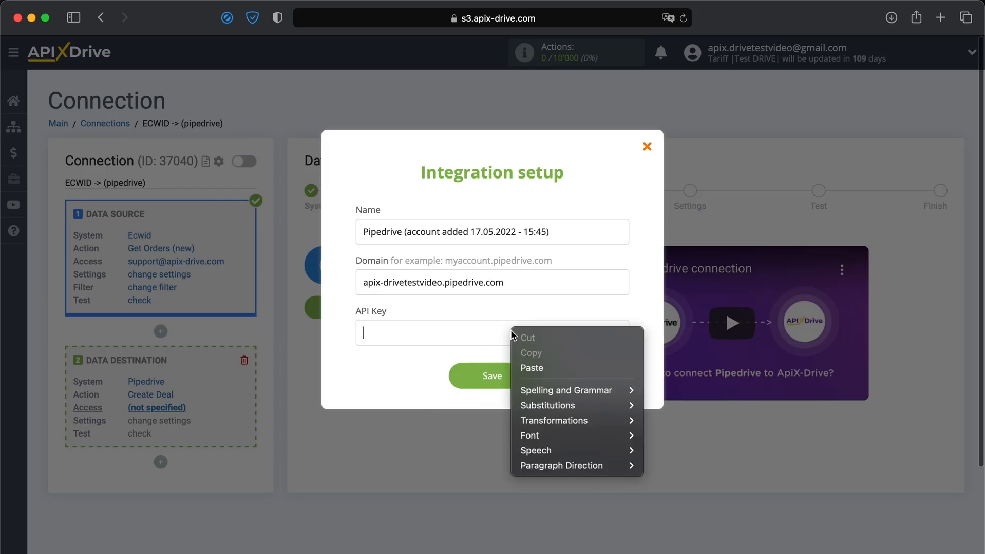
{"action": "left_click", "coordinate": [525, 368]}
{"action": "left_click", "coordinate": [507, 376]}
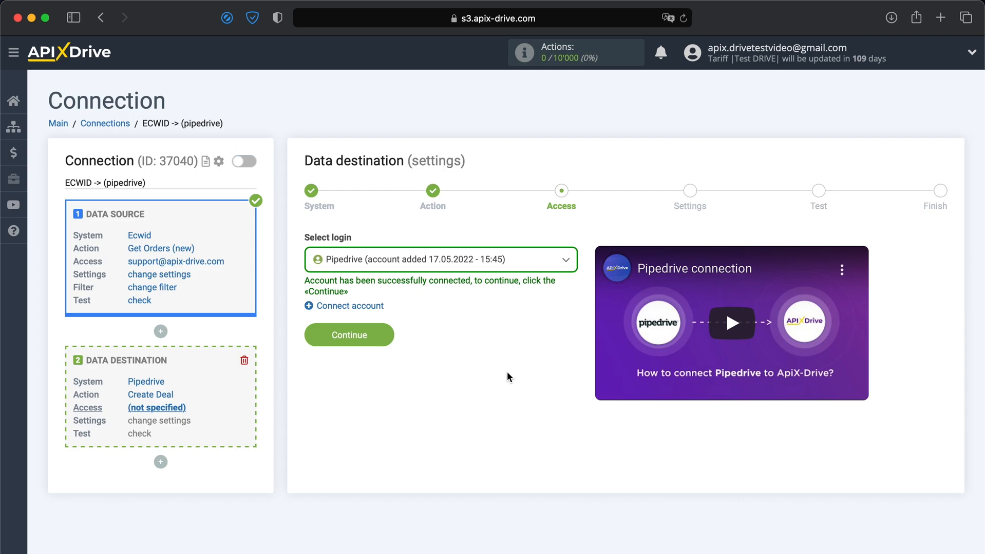
Step: Select the new Pipedrive account as the destination login and continue
{"action": "left_click", "coordinate": [521, 260]}
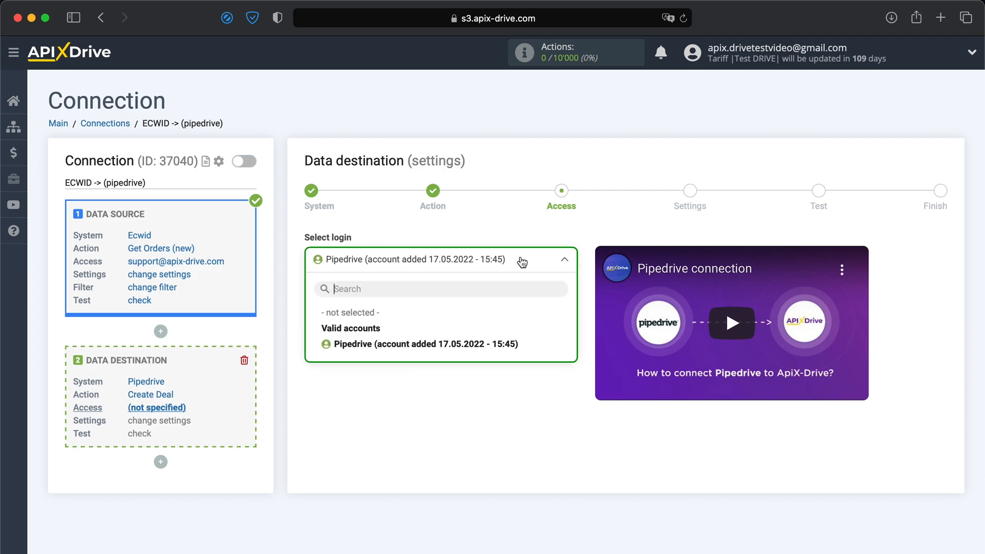
{"action": "left_click", "coordinate": [471, 344]}
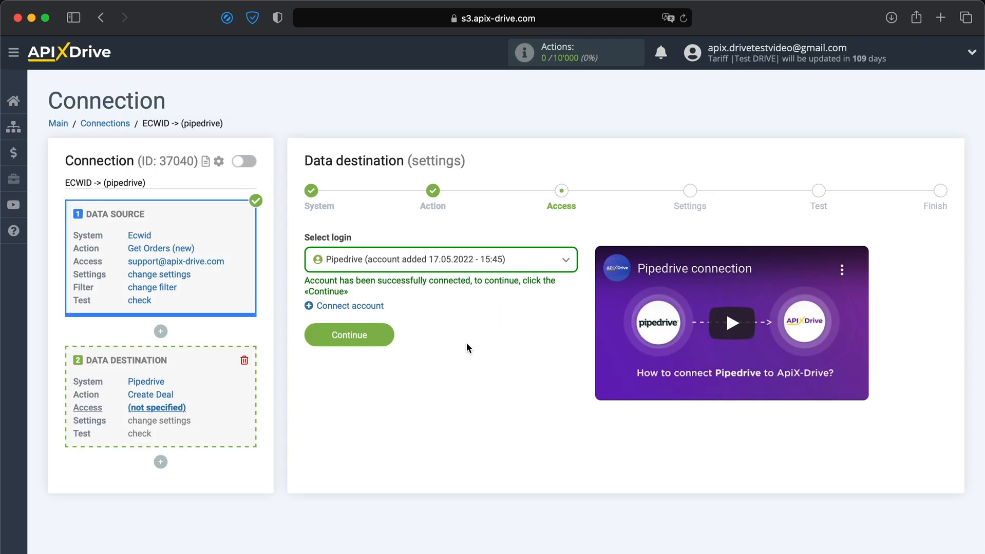
{"action": "left_click", "coordinate": [368, 345]}
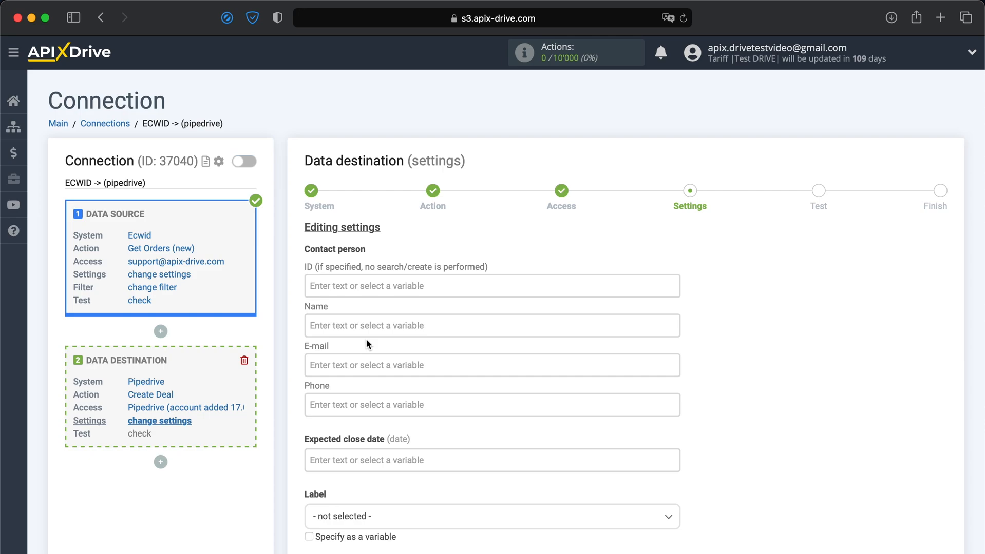
Step: Map contact Name to Ecwid billing full name, E-mail to order e-mail, Phone to billing phone
{"action": "scroll", "coordinate": [365, 339], "scroll_direction": "down", "scroll_amount": 5}
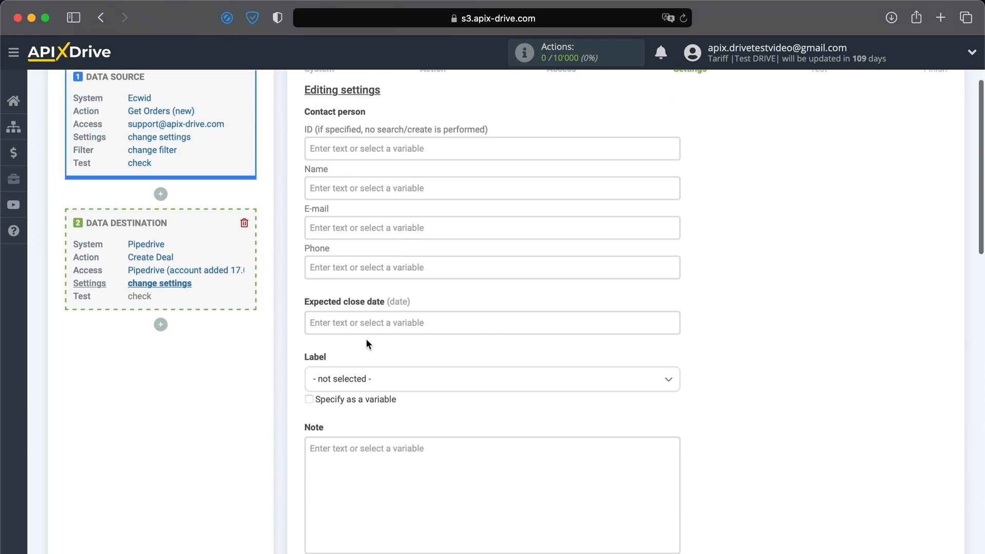
{"action": "left_click", "coordinate": [333, 189]}
{"action": "scroll", "coordinate": [365, 297], "scroll_direction": "down", "scroll_amount": 5}
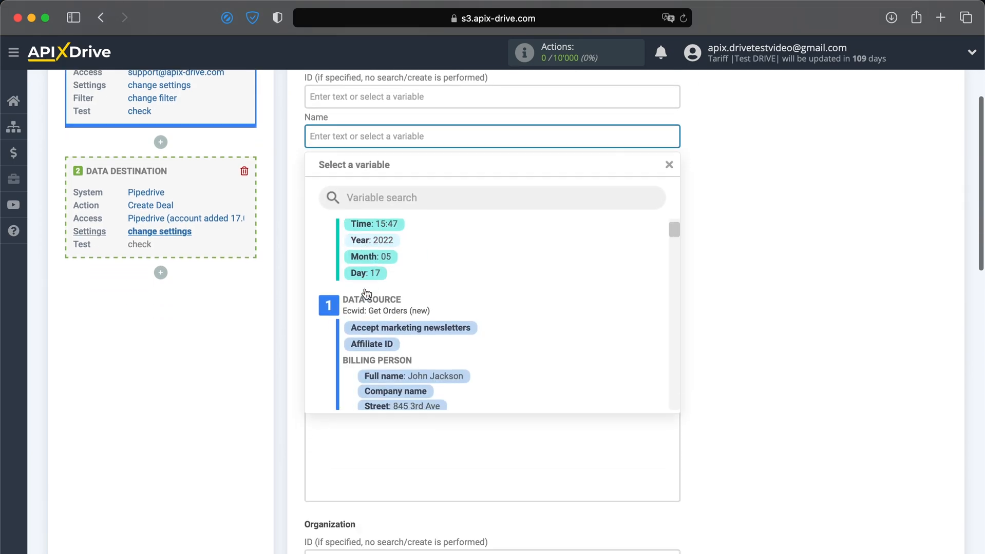
{"action": "left_click", "coordinate": [412, 296]}
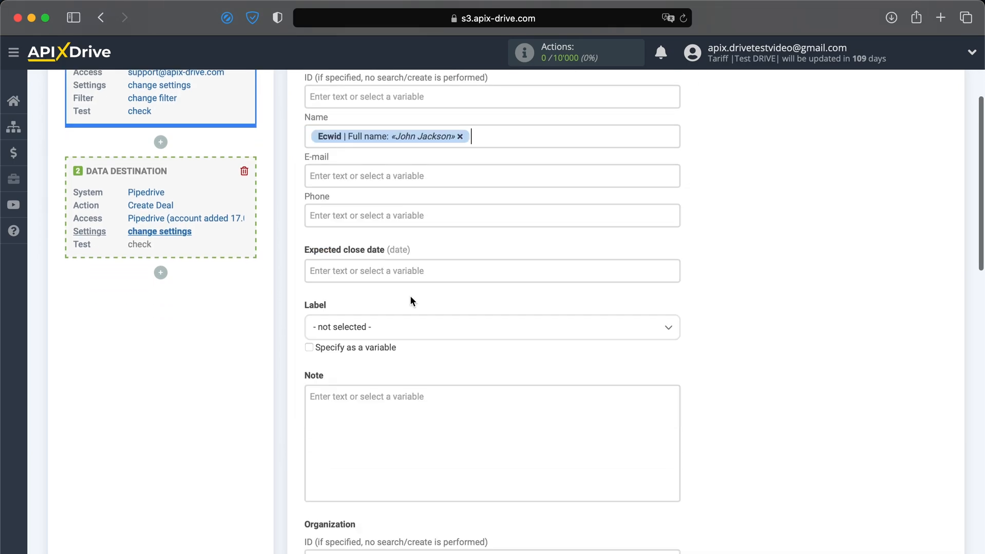
{"action": "left_click", "coordinate": [401, 180]}
{"action": "scroll", "coordinate": [434, 262], "scroll_direction": "down", "scroll_amount": 10}
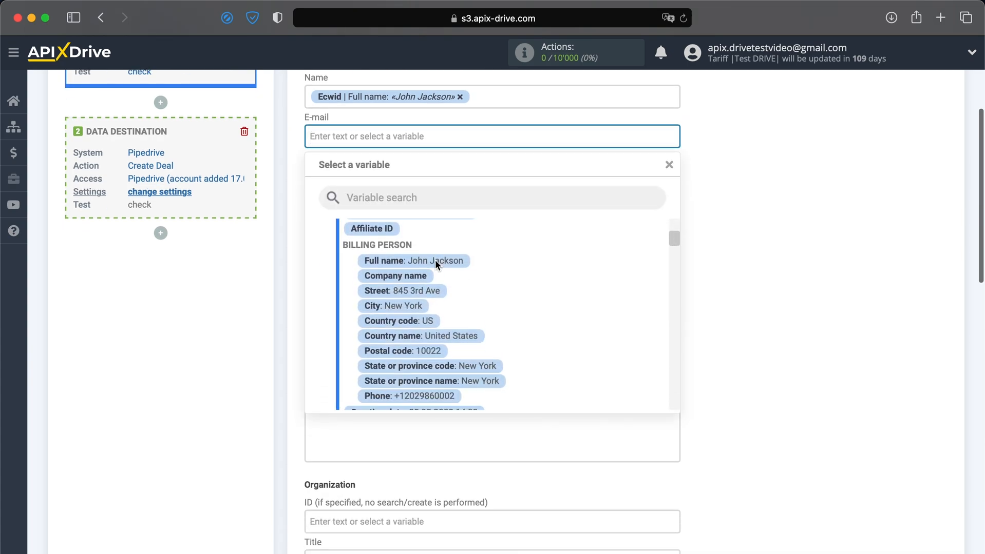
{"action": "scroll", "coordinate": [436, 264], "scroll_direction": "down", "scroll_amount": 10}
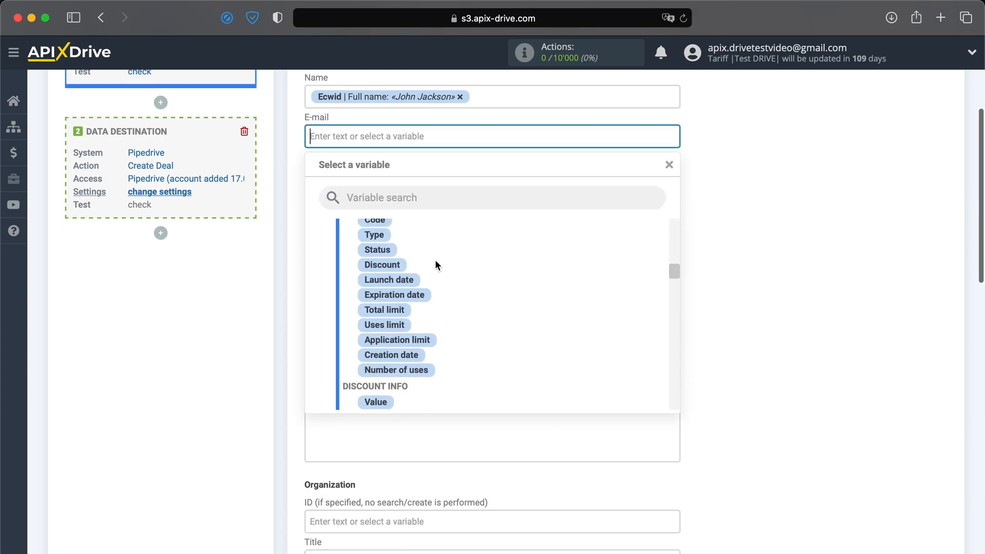
{"action": "left_click", "coordinate": [436, 353]}
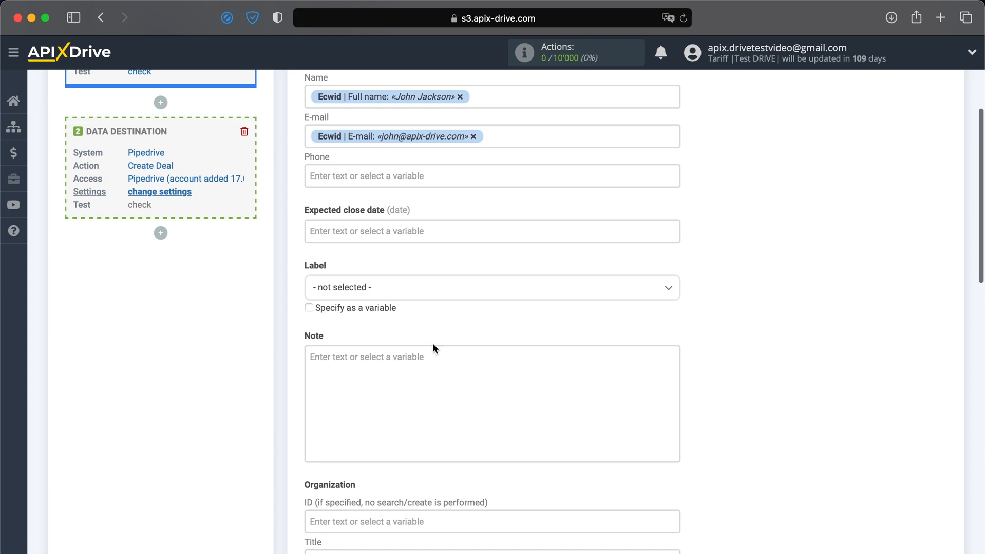
{"action": "left_click", "coordinate": [409, 176]}
{"action": "scroll", "coordinate": [417, 289], "scroll_direction": "down", "scroll_amount": 5}
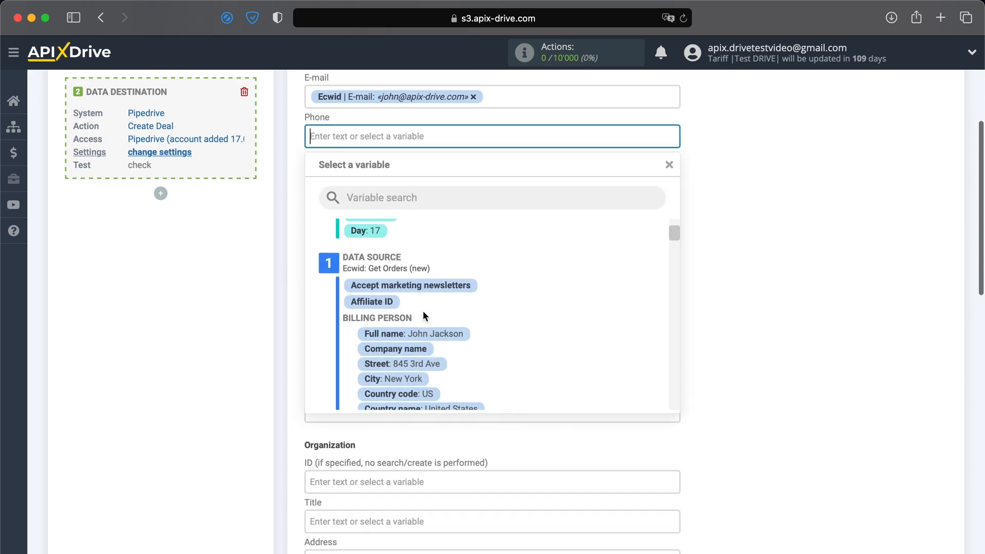
{"action": "scroll", "coordinate": [425, 316], "scroll_direction": "down", "scroll_amount": 4}
{"action": "left_click", "coordinate": [426, 266]}
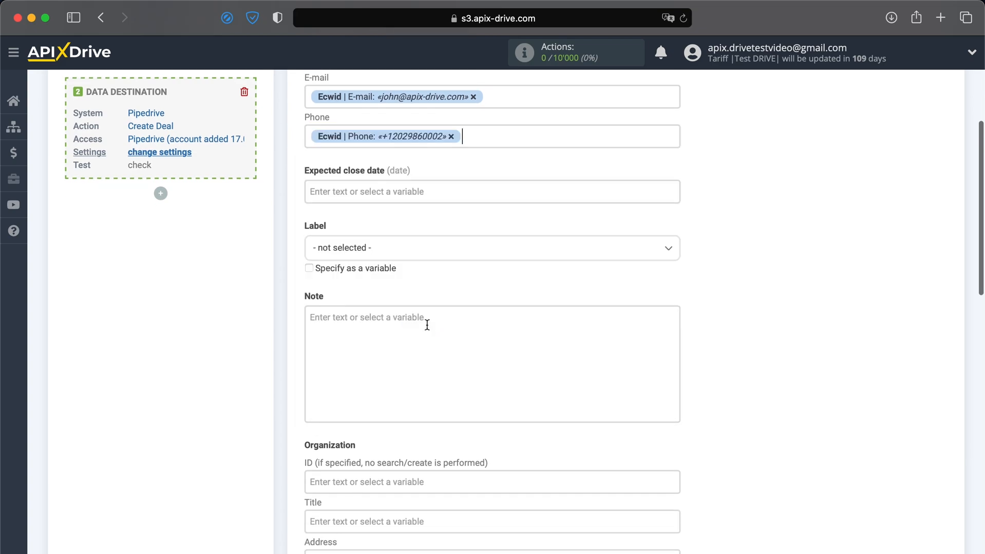
{"action": "scroll", "coordinate": [427, 323], "scroll_direction": "up", "scroll_amount": 2}
{"action": "scroll", "coordinate": [427, 325], "scroll_direction": "up", "scroll_amount": 1}
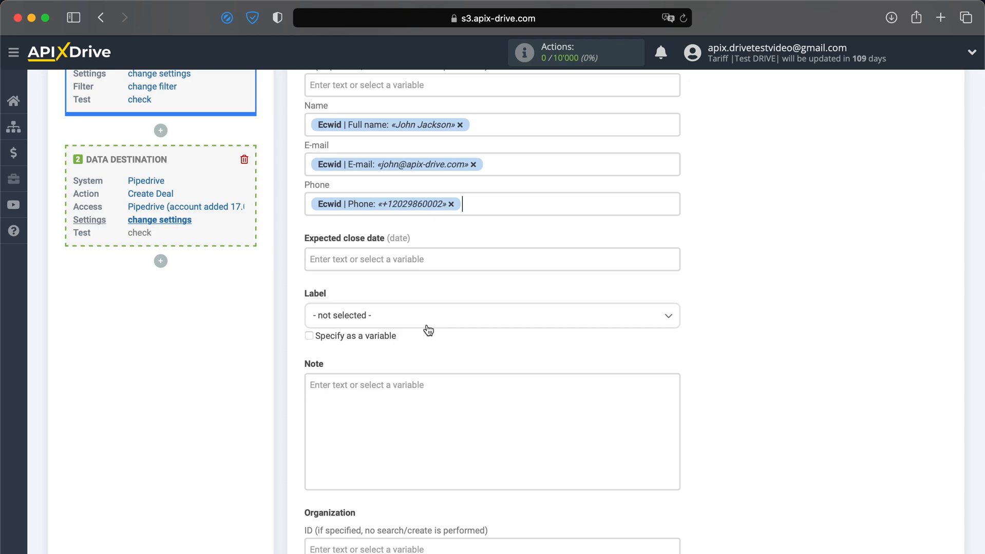
{"action": "scroll", "coordinate": [428, 330], "scroll_direction": "down", "scroll_amount": 5}
Step: Start the deal Note with 'Date:' followed by the current date and time variables
{"action": "left_click", "coordinate": [366, 263]}
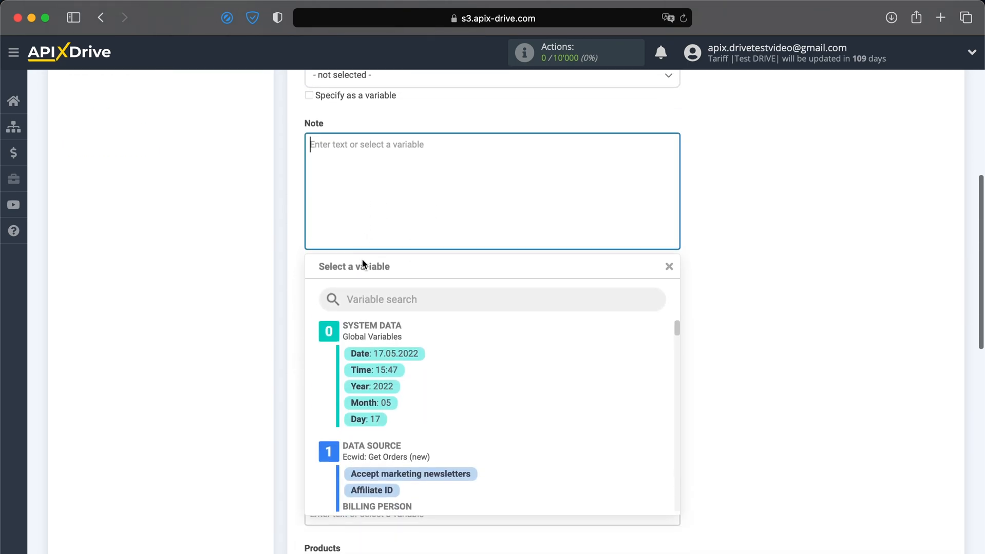
{"action": "type", "text": "Date:"}
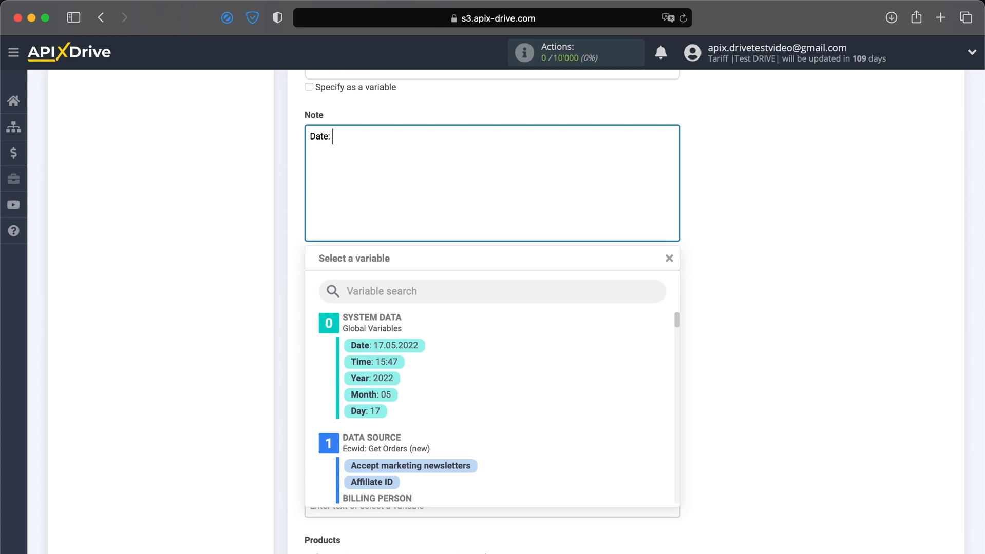
{"action": "left_click", "coordinate": [393, 350]}
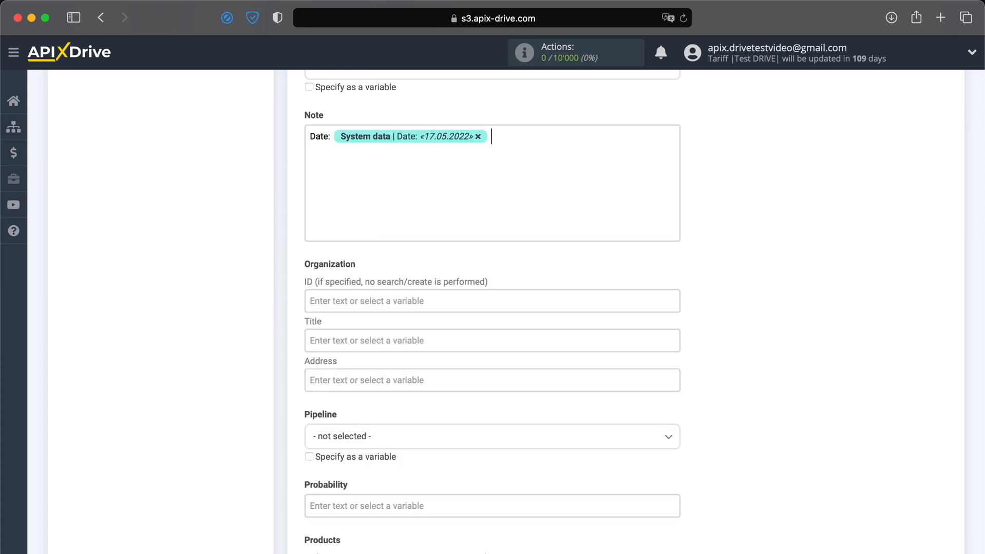
{"action": "left_click", "coordinate": [502, 135]}
{"action": "left_click", "coordinate": [363, 363]}
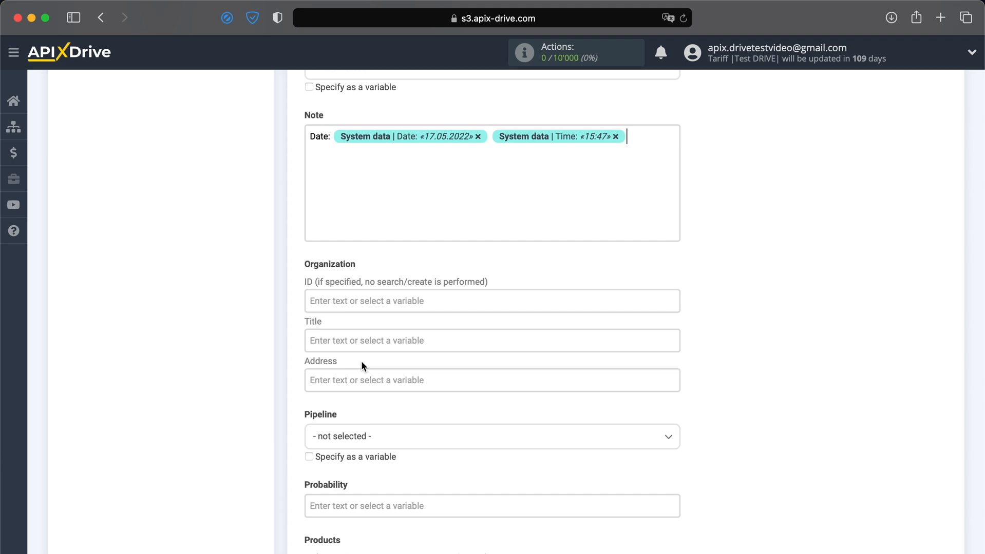
Step: Add 'Product:' with the ordered product's name variable to the Note
{"action": "type", "text": "Product:"}
{"action": "left_click", "coordinate": [424, 175]}
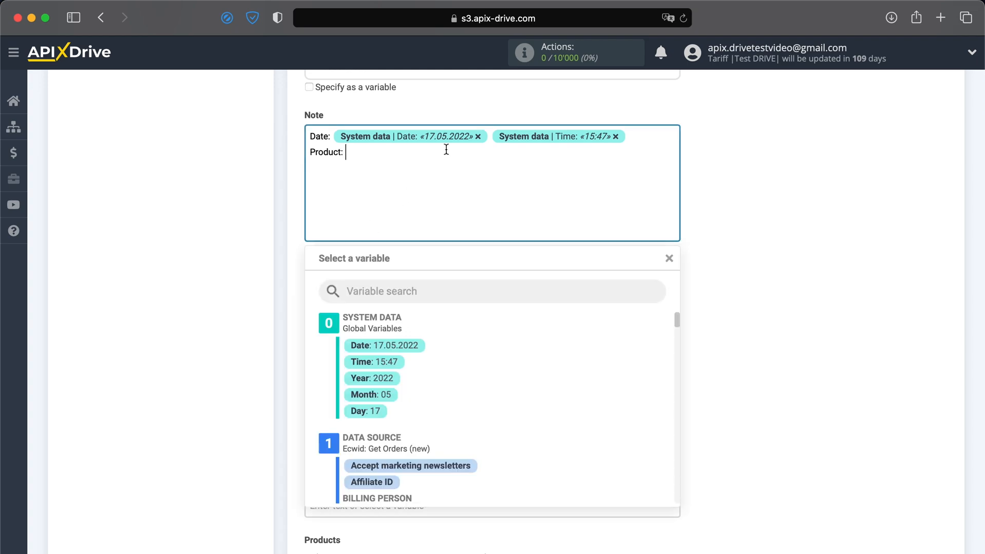
{"action": "scroll", "coordinate": [439, 398], "scroll_direction": "down", "scroll_amount": 10}
{"action": "scroll", "coordinate": [440, 401], "scroll_direction": "down", "scroll_amount": 15}
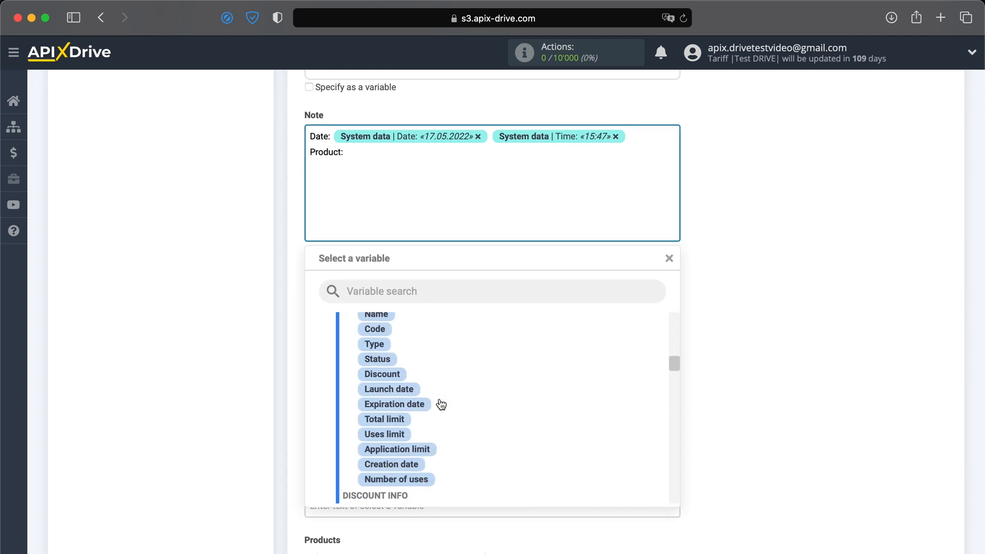
{"action": "scroll", "coordinate": [440, 398], "scroll_direction": "down", "scroll_amount": 3}
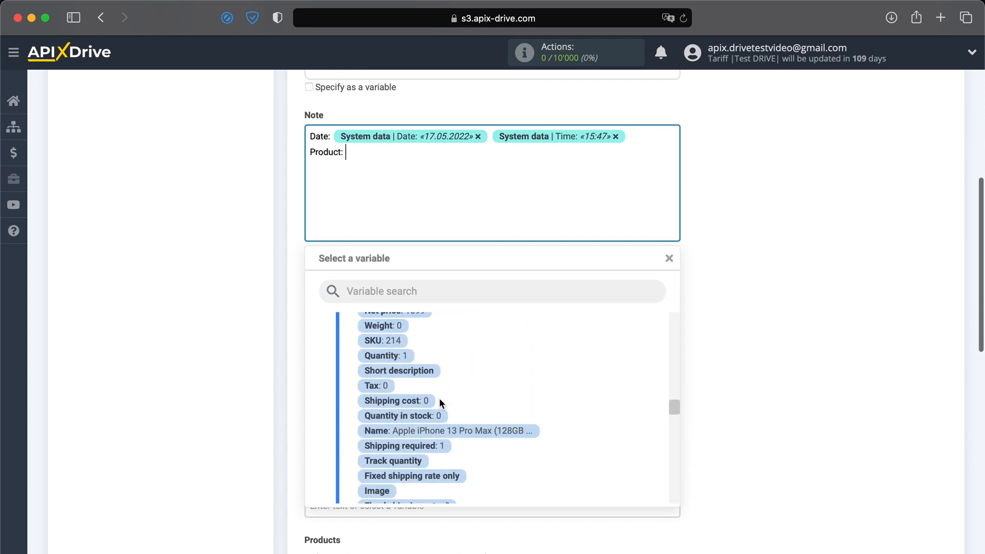
{"action": "left_click", "coordinate": [444, 431]}
{"action": "key", "text": "Return"}
Step: Add 'Price' with the item price variable to the Note
{"action": "type", "text": "Price:"}
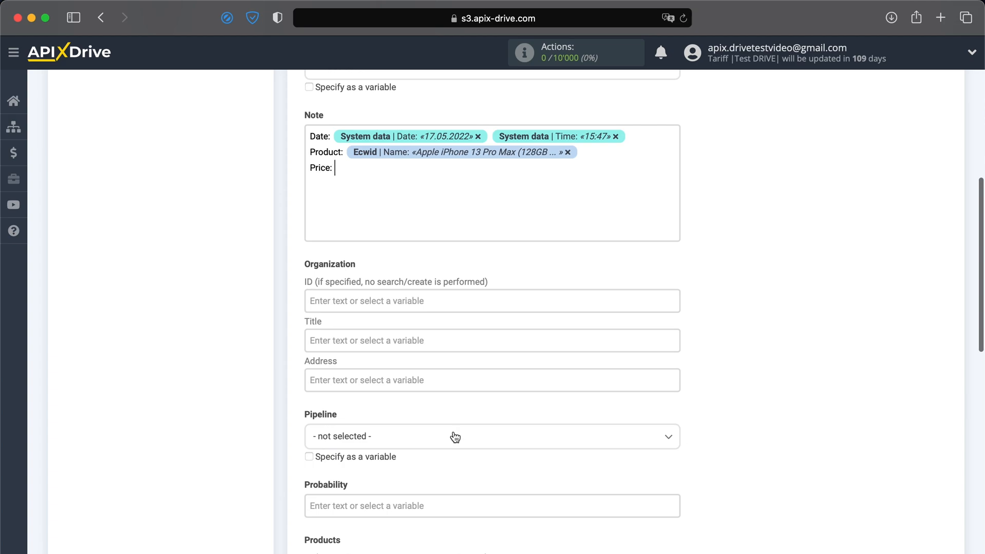
{"action": "left_click", "coordinate": [424, 180]}
{"action": "scroll", "coordinate": [458, 404], "scroll_direction": "up", "scroll_amount": 3}
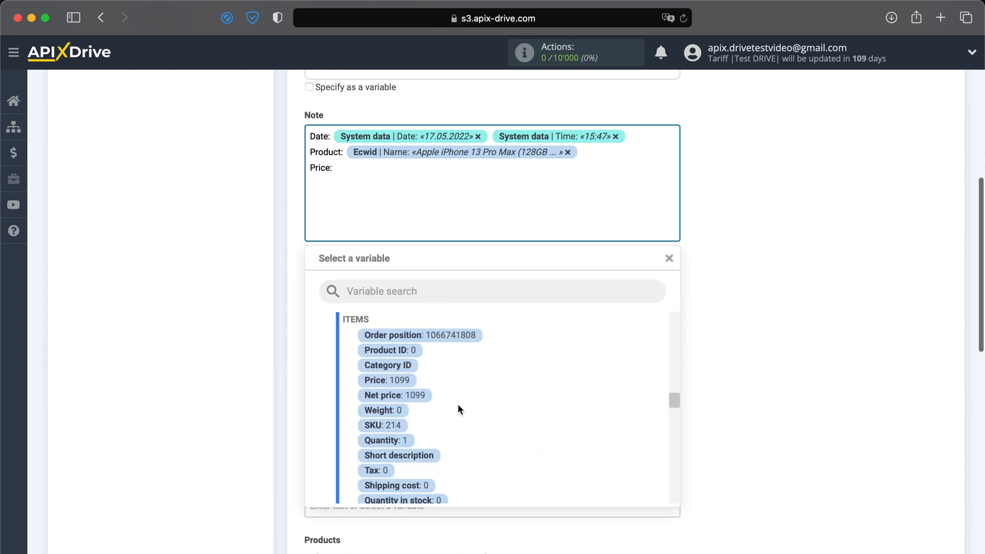
{"action": "left_click", "coordinate": [399, 381]}
Step: Add 'Shipping method:' with the shipping method name variable to the Note
{"action": "type", "text": "Shipping met"}
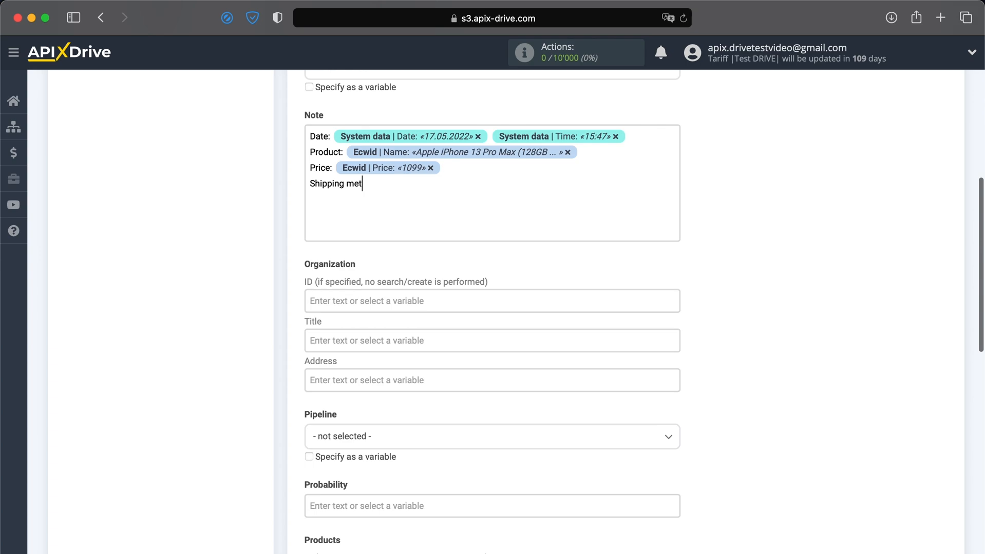
{"action": "type", "text": "hod:"}
{"action": "left_click", "coordinate": [461, 193]}
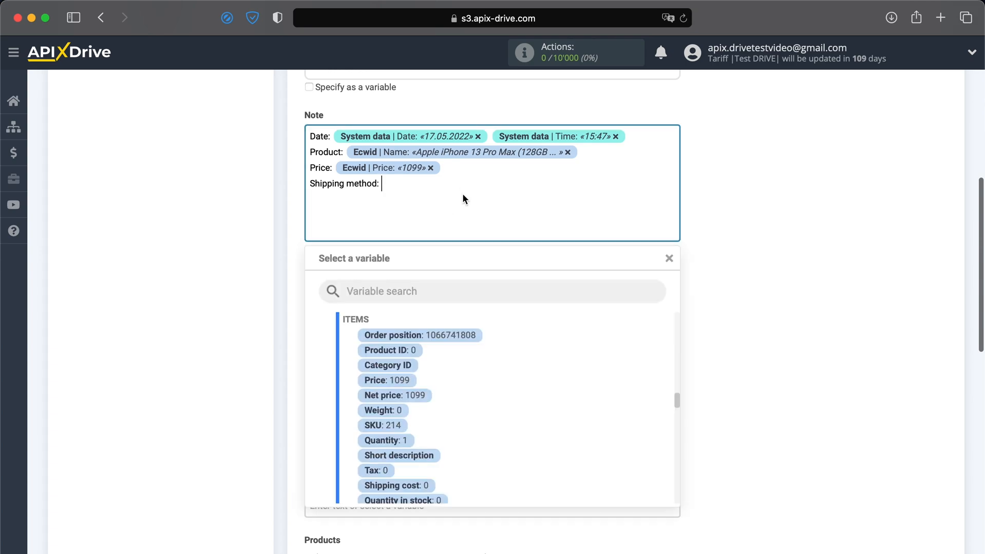
{"action": "scroll", "coordinate": [492, 388], "scroll_direction": "down", "scroll_amount": 10}
{"action": "scroll", "coordinate": [492, 389], "scroll_direction": "down", "scroll_amount": 10}
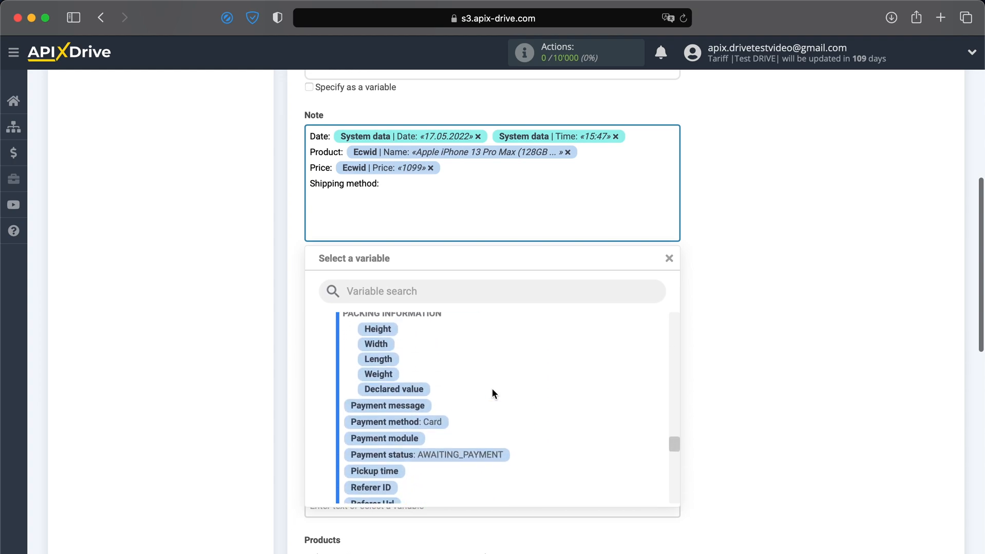
{"action": "left_click", "coordinate": [502, 455]}
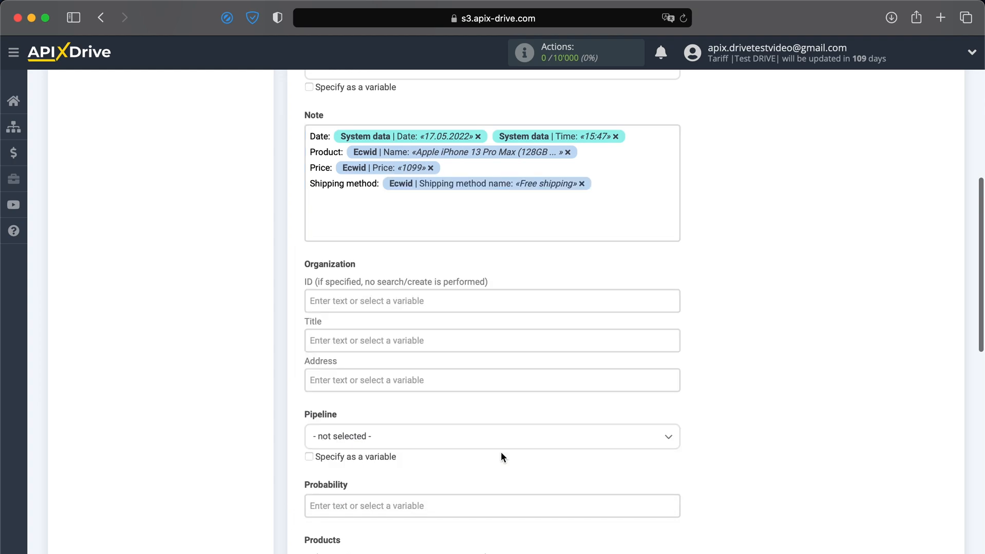
Step: Add 'Shipping address:' with the shipping country, city and street variables
{"action": "key", "text": "Return"}
{"action": "type", "text": "Shipping address:"}
{"action": "left_click", "coordinate": [436, 208]}
{"action": "scroll", "coordinate": [432, 416], "scroll_direction": "up", "scroll_amount": 10}
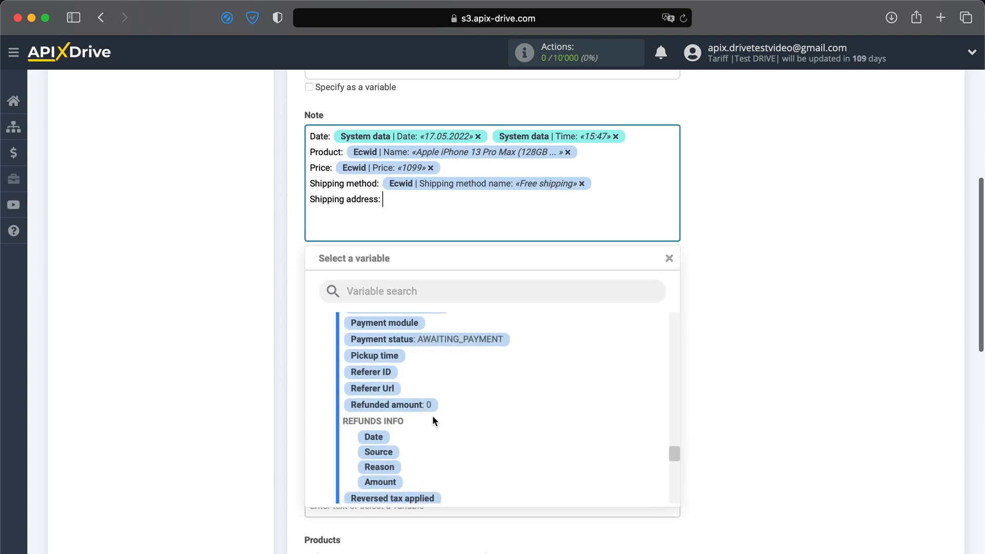
{"action": "scroll", "coordinate": [432, 420], "scroll_direction": "up", "scroll_amount": 15}
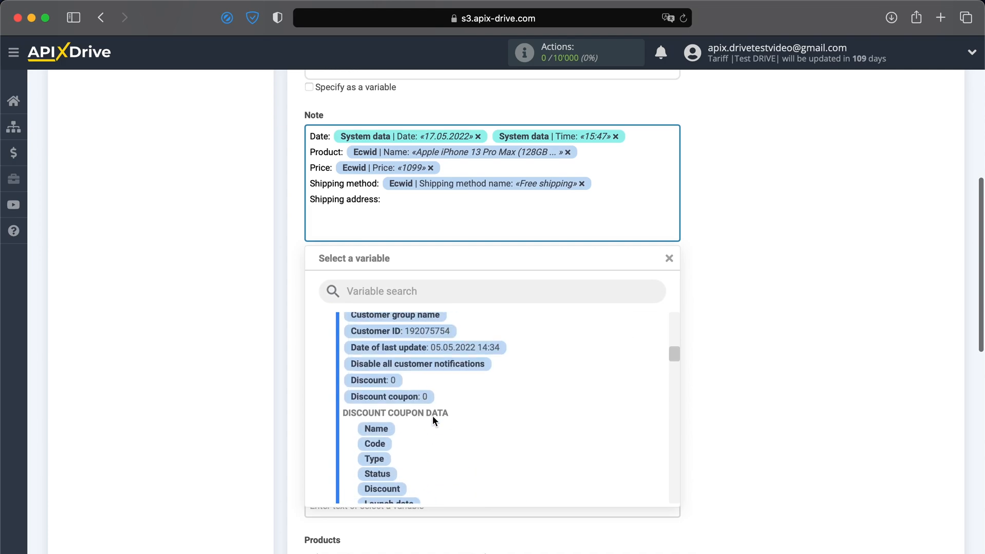
{"action": "scroll", "coordinate": [434, 422], "scroll_direction": "up", "scroll_amount": 1}
{"action": "left_click", "coordinate": [451, 371]}
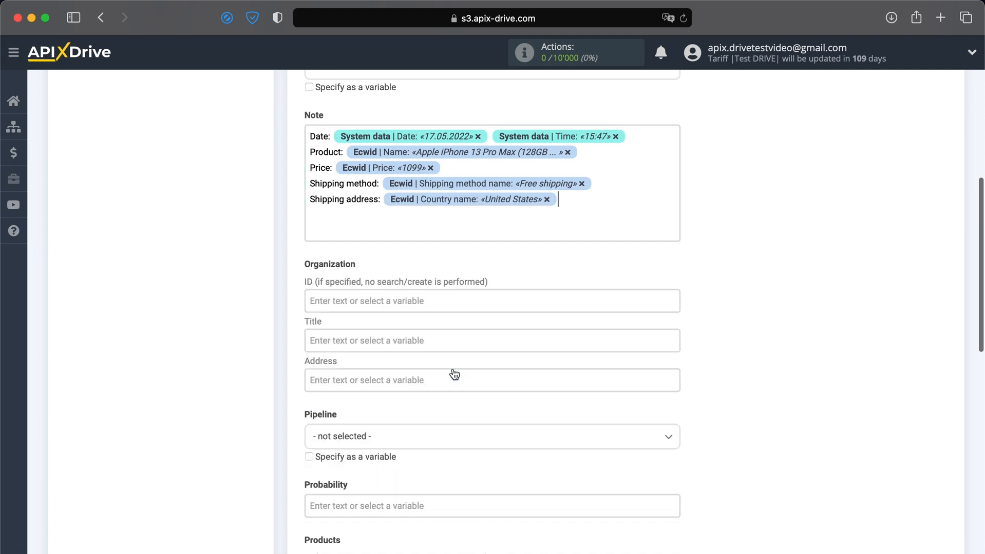
{"action": "left_click", "coordinate": [566, 204]}
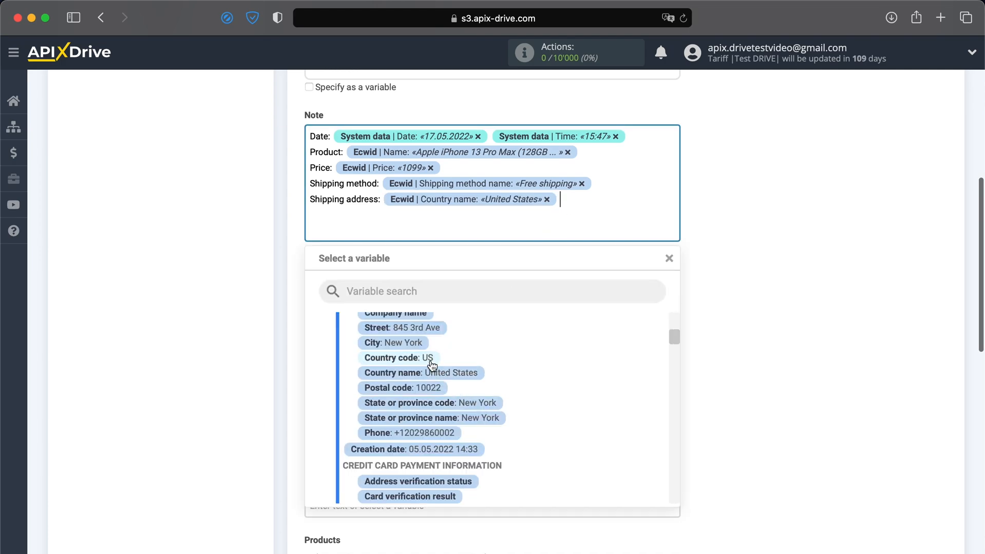
{"action": "left_click", "coordinate": [413, 345]}
{"action": "left_click", "coordinate": [359, 212]}
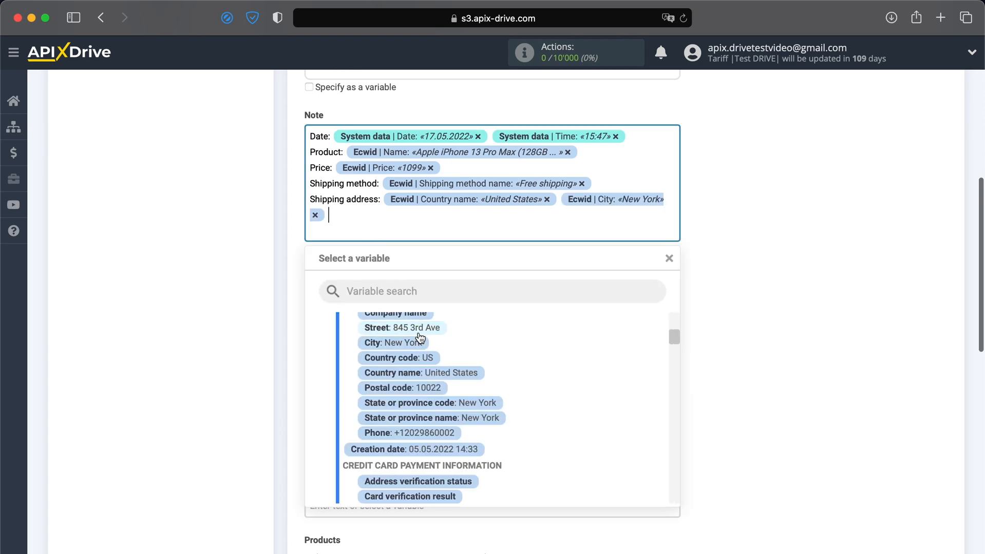
{"action": "left_click", "coordinate": [402, 327]}
{"action": "left_click", "coordinate": [399, 345]}
Step: Map the organization title to the customer's full name and its address to country, city and street
{"action": "scroll", "coordinate": [339, 349], "scroll_direction": "down", "scroll_amount": 3}
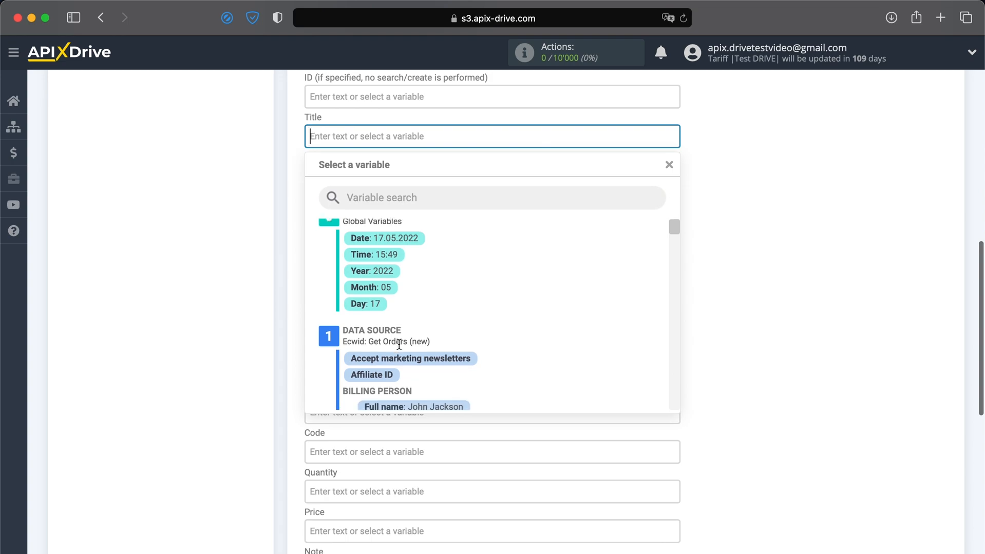
{"action": "left_click", "coordinate": [426, 337]}
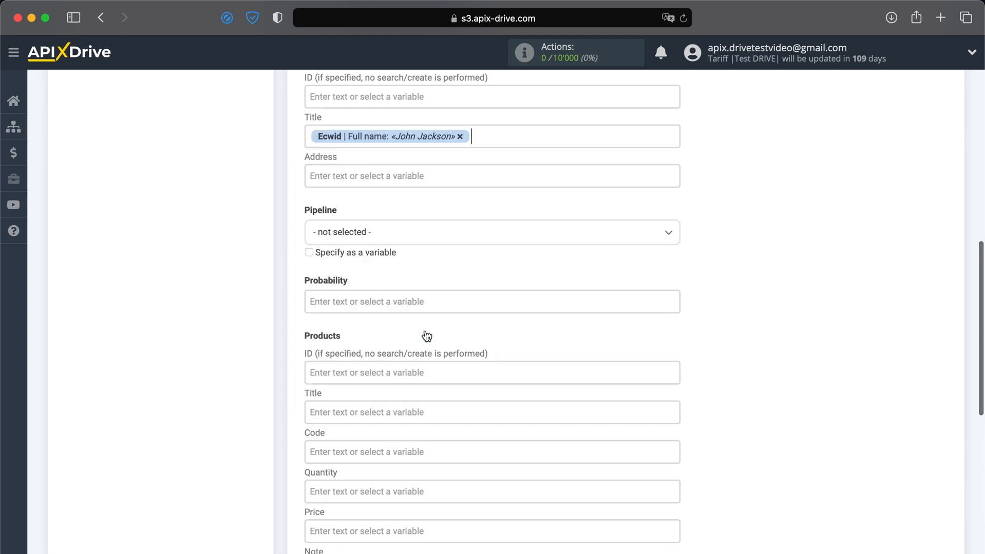
{"action": "left_click", "coordinate": [360, 179]}
{"action": "scroll", "coordinate": [412, 282], "scroll_direction": "down", "scroll_amount": 5}
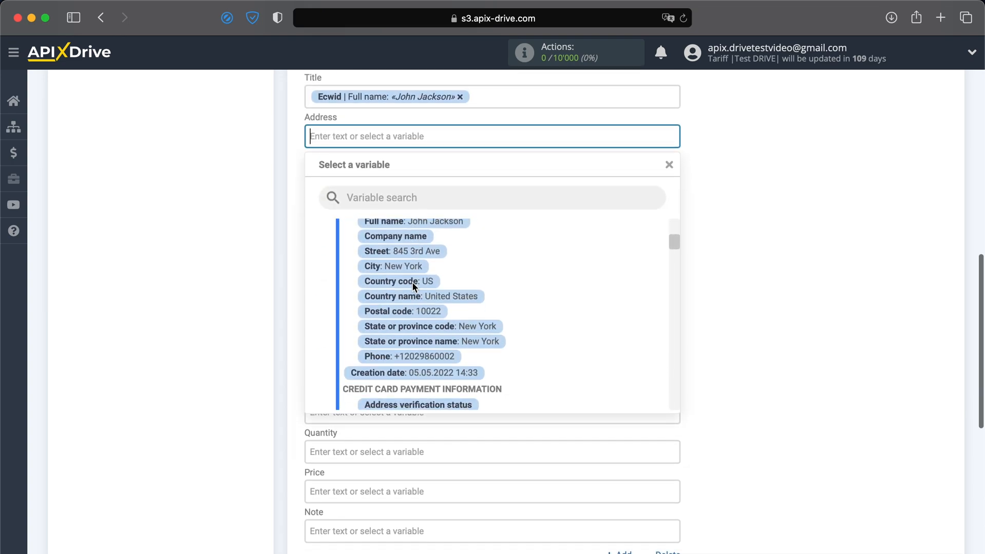
{"action": "left_click", "coordinate": [417, 297]}
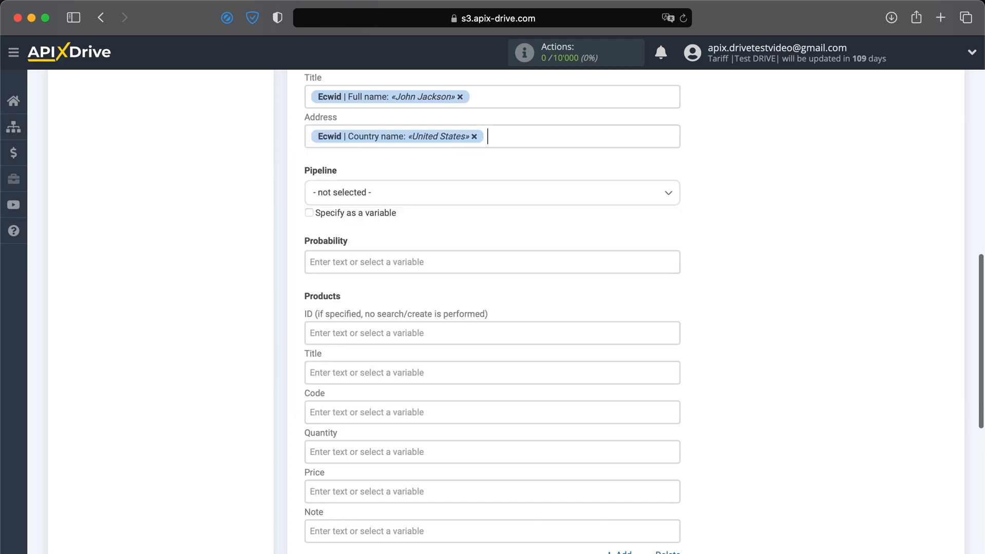
{"action": "left_click", "coordinate": [530, 143]}
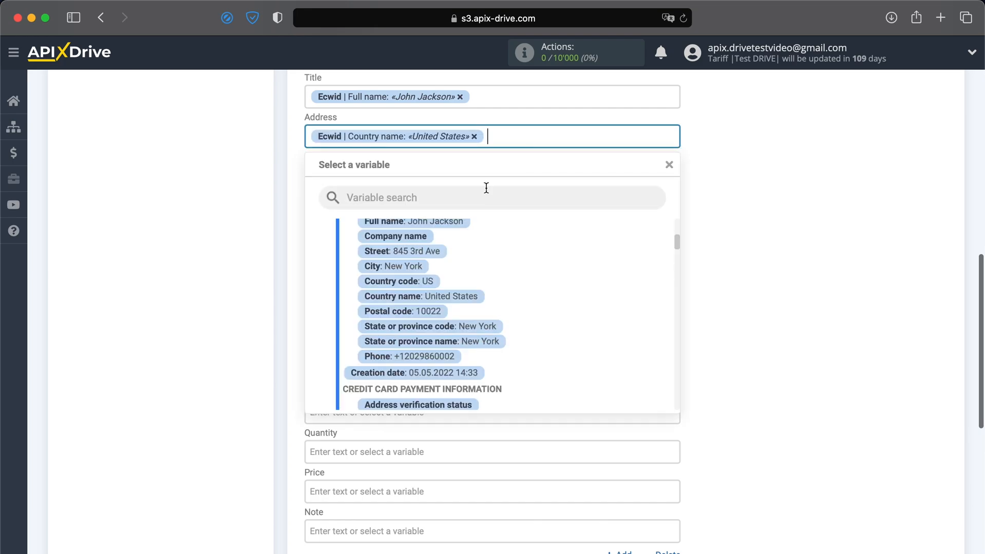
{"action": "left_click", "coordinate": [406, 266]}
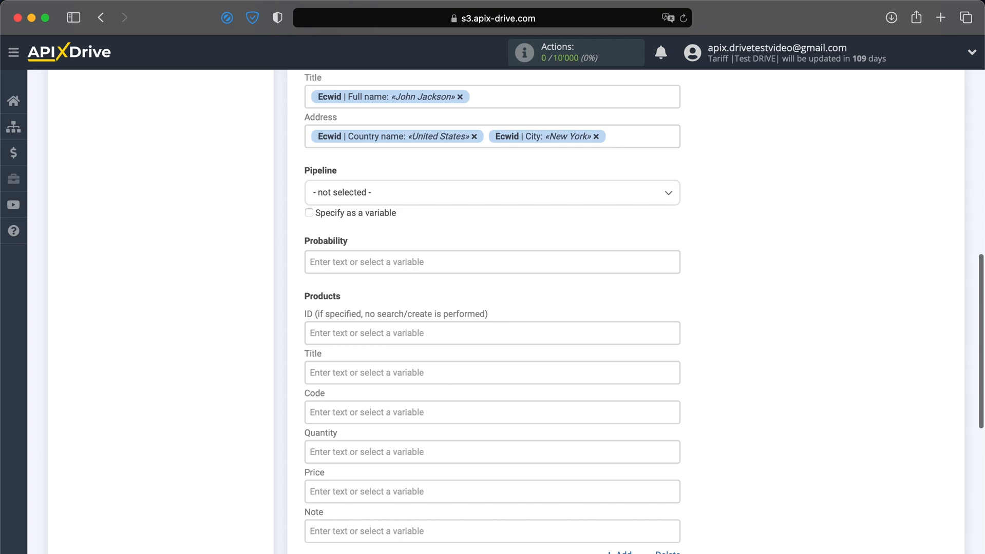
{"action": "left_click", "coordinate": [632, 138]}
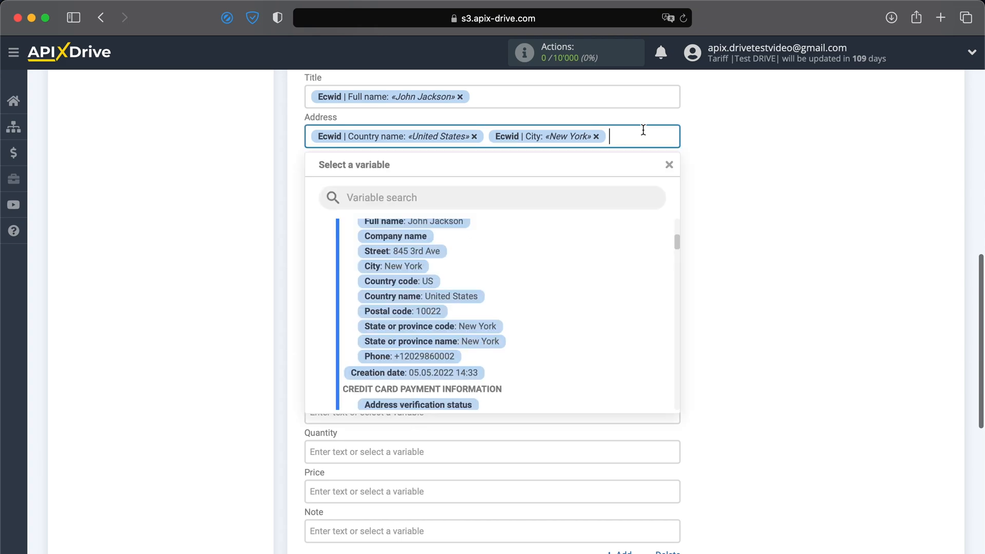
{"action": "left_click", "coordinate": [413, 251]}
Step: Choose the pipeline named Pipeline for the deal
{"action": "left_click", "coordinate": [406, 212]}
{"action": "left_click", "coordinate": [354, 280]}
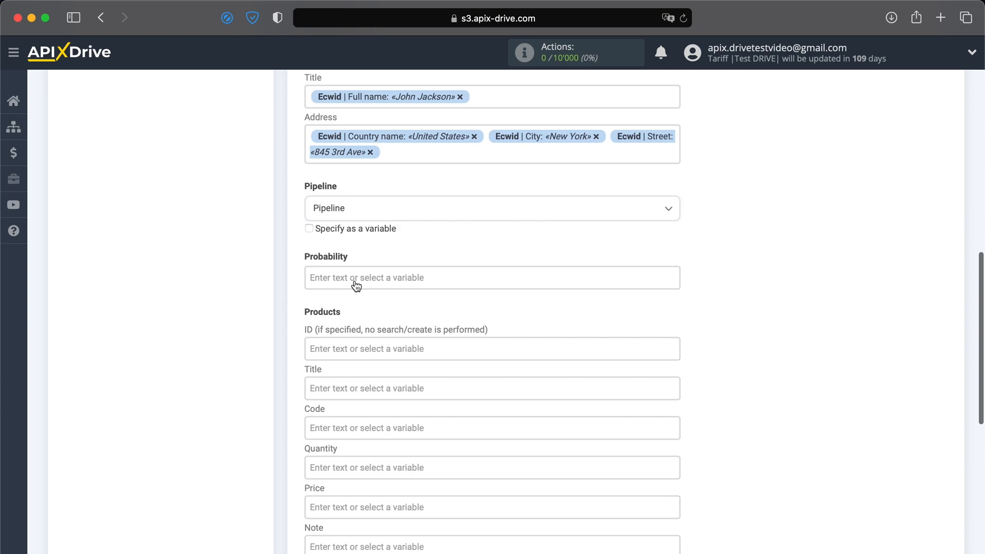
{"action": "scroll", "coordinate": [356, 286], "scroll_direction": "down", "scroll_amount": 4}
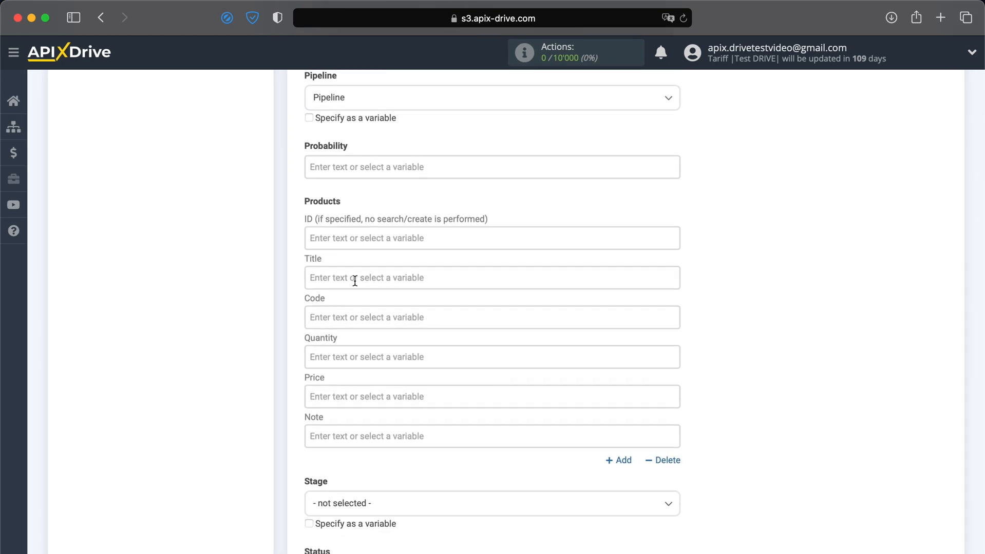
Step: Fill the product title with the ordered item's Name variable
{"action": "left_click", "coordinate": [323, 283]}
{"action": "scroll", "coordinate": [323, 284], "scroll_direction": "down", "scroll_amount": 5}
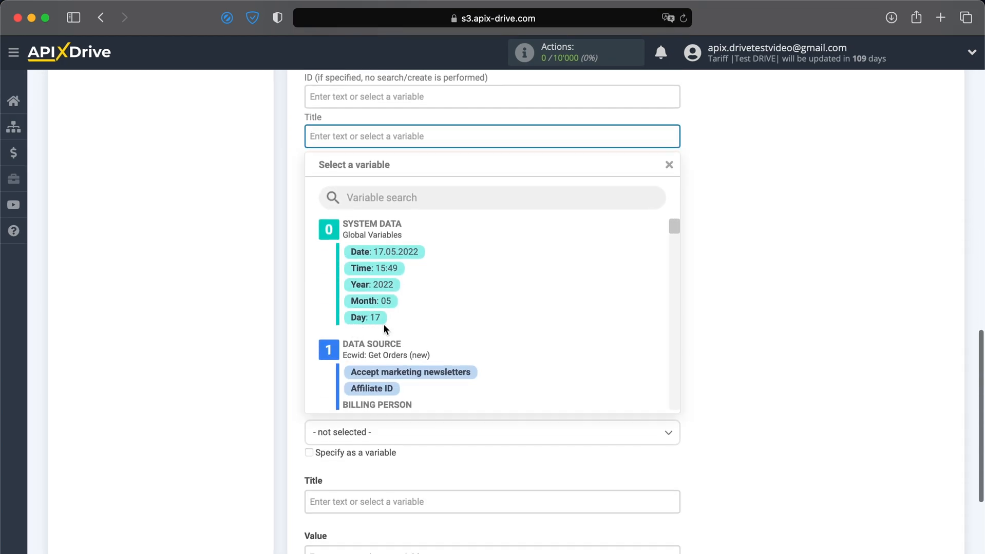
{"action": "scroll", "coordinate": [383, 324], "scroll_direction": "down", "scroll_amount": 4}
{"action": "scroll", "coordinate": [383, 324], "scroll_direction": "down", "scroll_amount": 15}
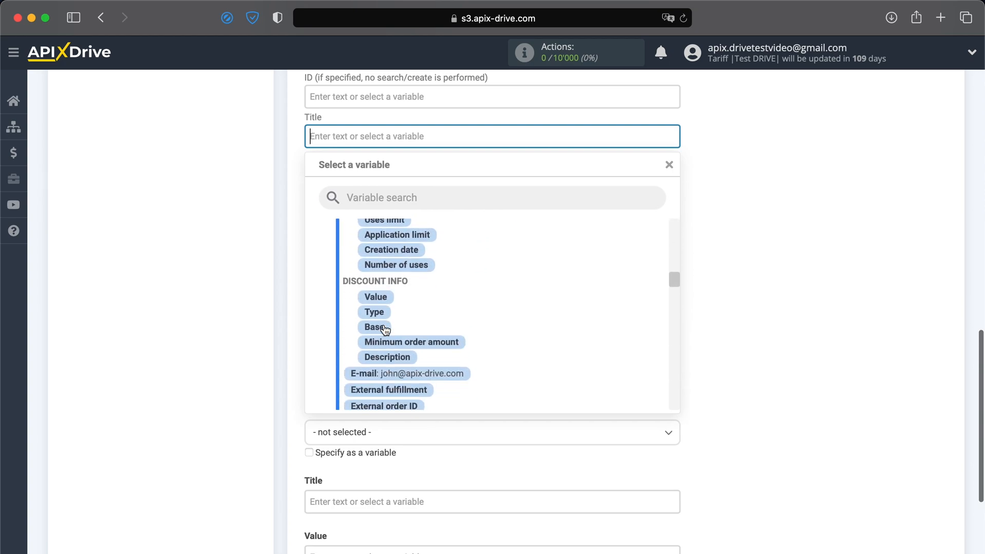
{"action": "scroll", "coordinate": [383, 324], "scroll_direction": "down", "scroll_amount": 8}
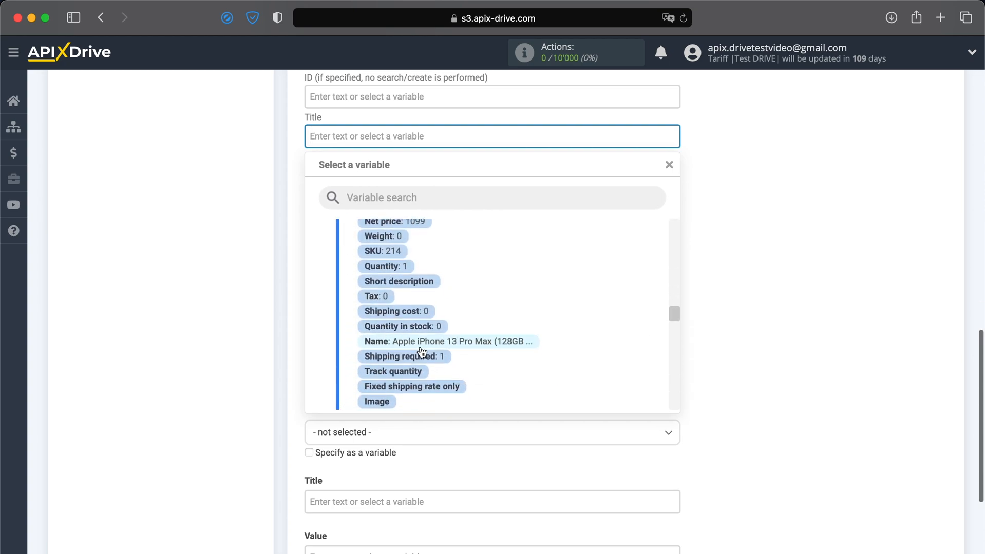
{"action": "left_click", "coordinate": [420, 344]}
Step: Set the product quantity to 1 and map its price to the Ecwid Price variable
{"action": "left_click", "coordinate": [360, 213]}
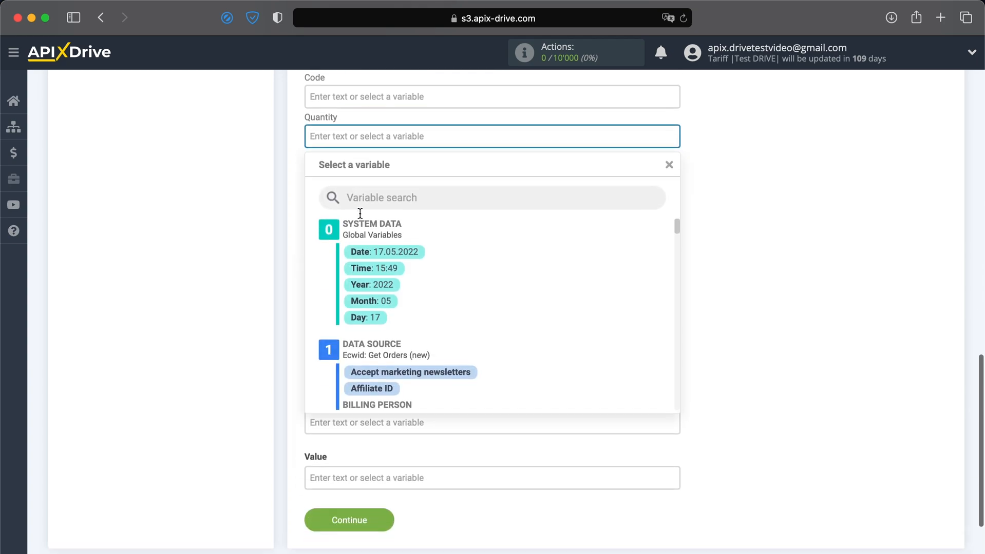
{"action": "type", "text": "1"}
{"action": "left_click", "coordinate": [709, 148]}
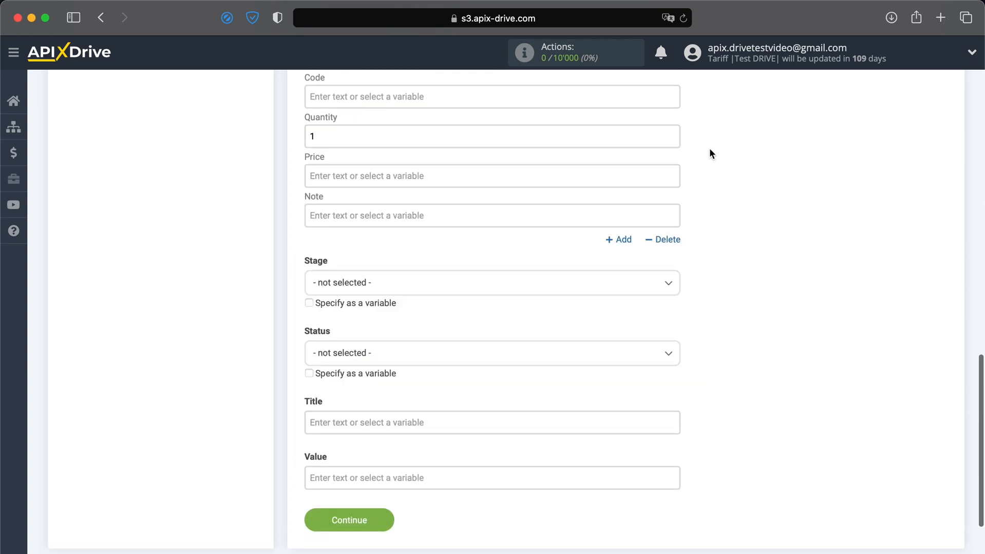
{"action": "left_click", "coordinate": [578, 177]}
{"action": "scroll", "coordinate": [516, 263], "scroll_direction": "down", "scroll_amount": 10}
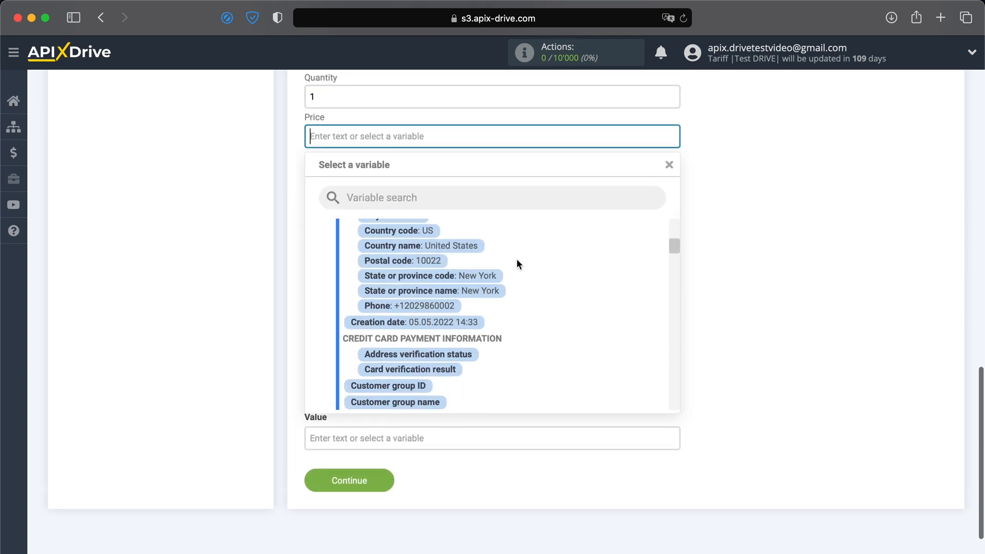
{"action": "scroll", "coordinate": [516, 260], "scroll_direction": "down", "scroll_amount": 10}
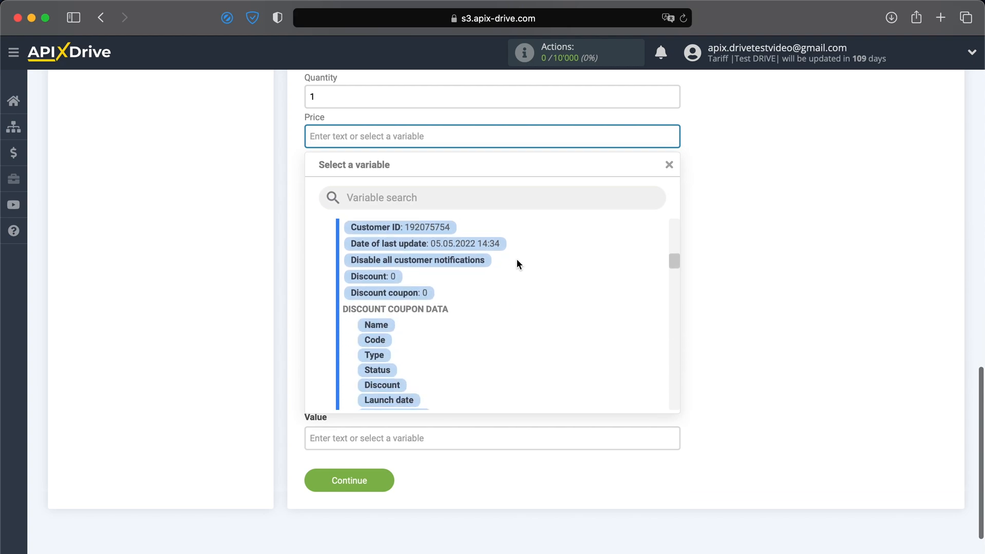
{"action": "scroll", "coordinate": [515, 265], "scroll_direction": "down", "scroll_amount": 10}
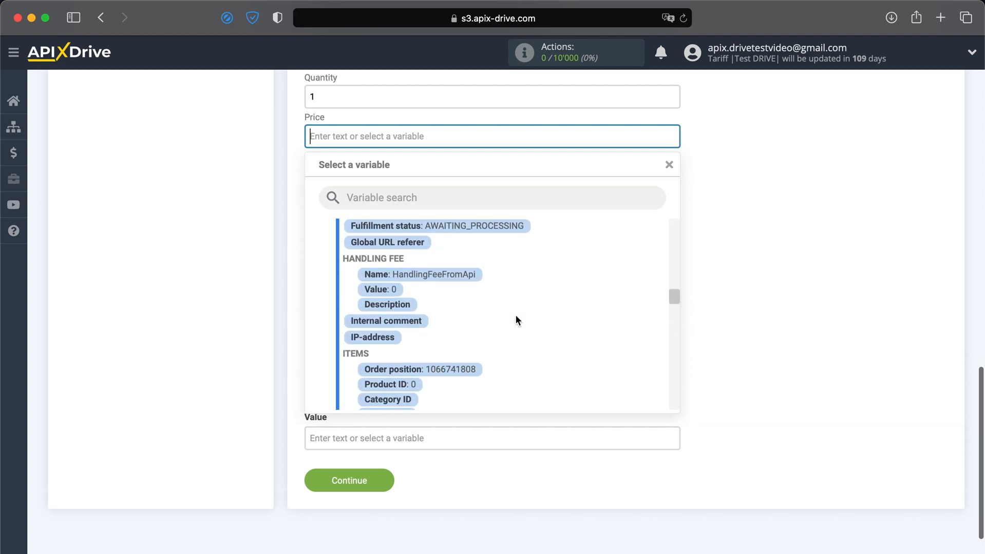
{"action": "scroll", "coordinate": [516, 318], "scroll_direction": "down", "scroll_amount": 3}
{"action": "left_click", "coordinate": [406, 265]}
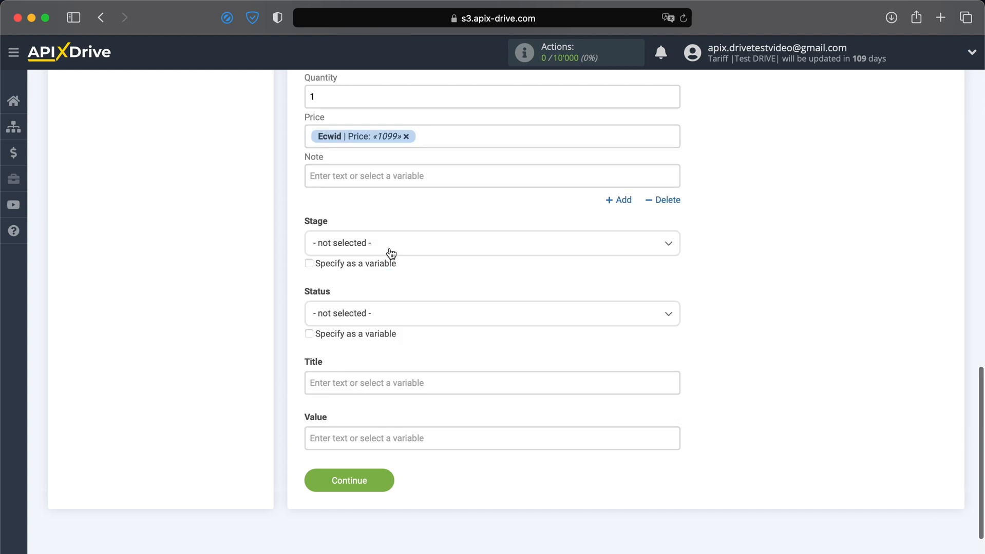
Step: Set the deal stage to Qualified and the status to Open
{"action": "left_click", "coordinate": [390, 253]}
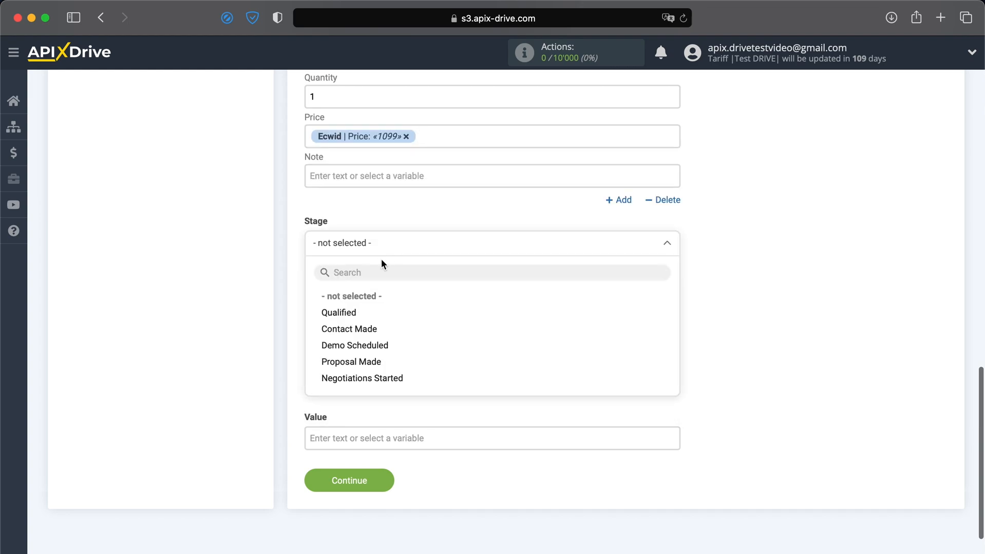
{"action": "left_click", "coordinate": [345, 312]}
{"action": "left_click", "coordinate": [344, 321]}
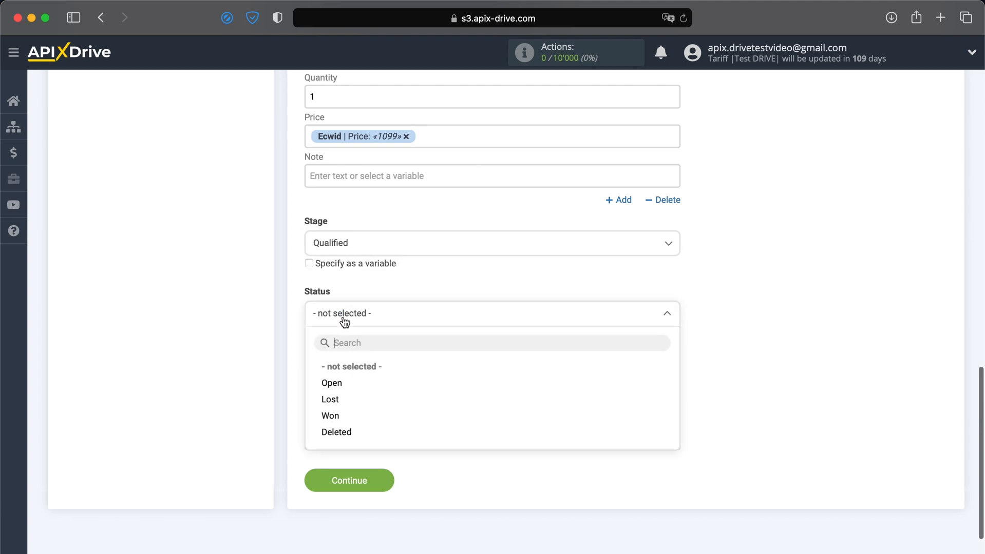
{"action": "left_click", "coordinate": [326, 383]}
Step: Title the deal 'New order from Ecwid' followed by the customer's Full name variable
{"action": "left_click", "coordinate": [326, 385]}
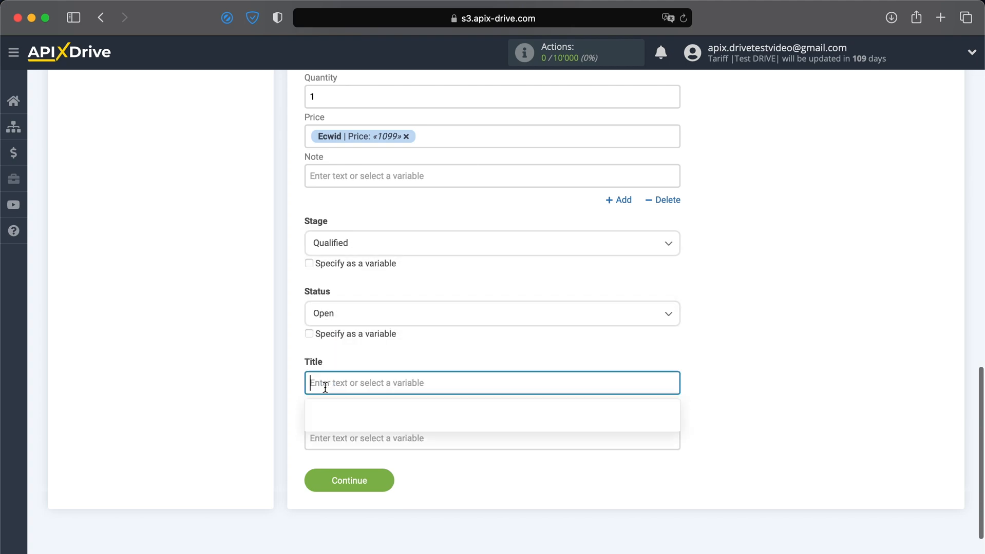
{"action": "scroll", "coordinate": [325, 389], "scroll_direction": "down", "scroll_amount": 4}
{"action": "type", "text": "N"}
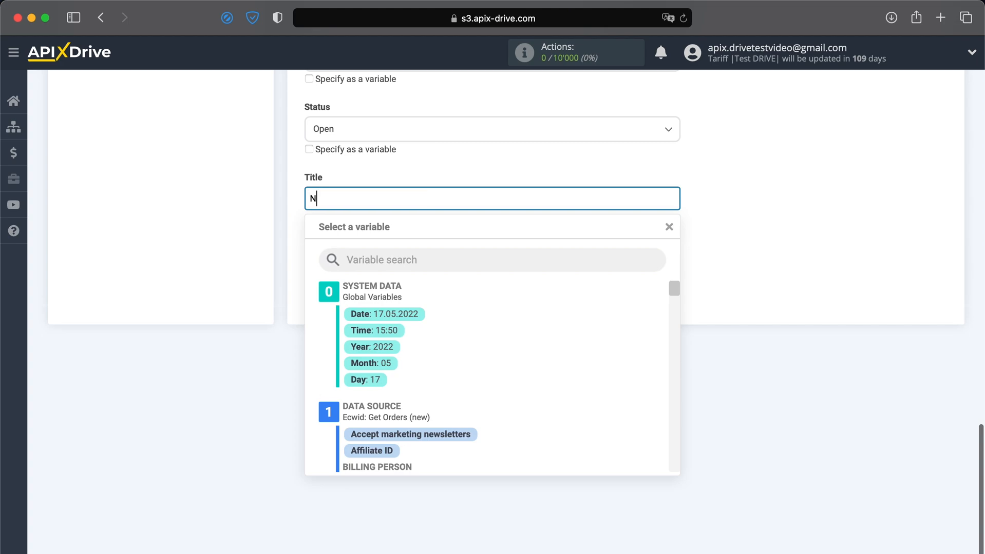
{"action": "type", "text": "ew order from Ecwid"}
{"action": "scroll", "coordinate": [423, 368], "scroll_direction": "down", "scroll_amount": 3}
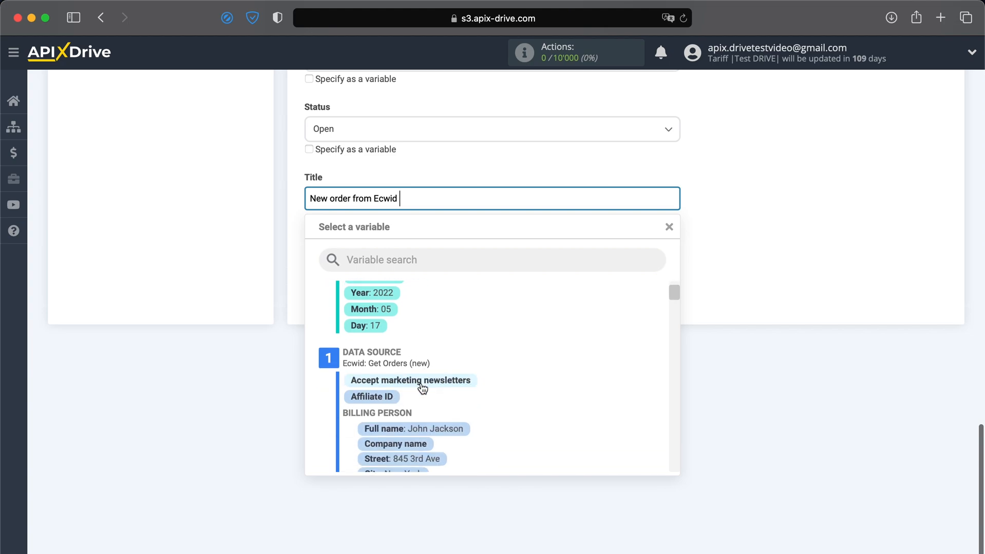
{"action": "left_click", "coordinate": [440, 431]}
Step: Map the deal Value to the Ecwid Price variable
{"action": "left_click", "coordinate": [446, 259]}
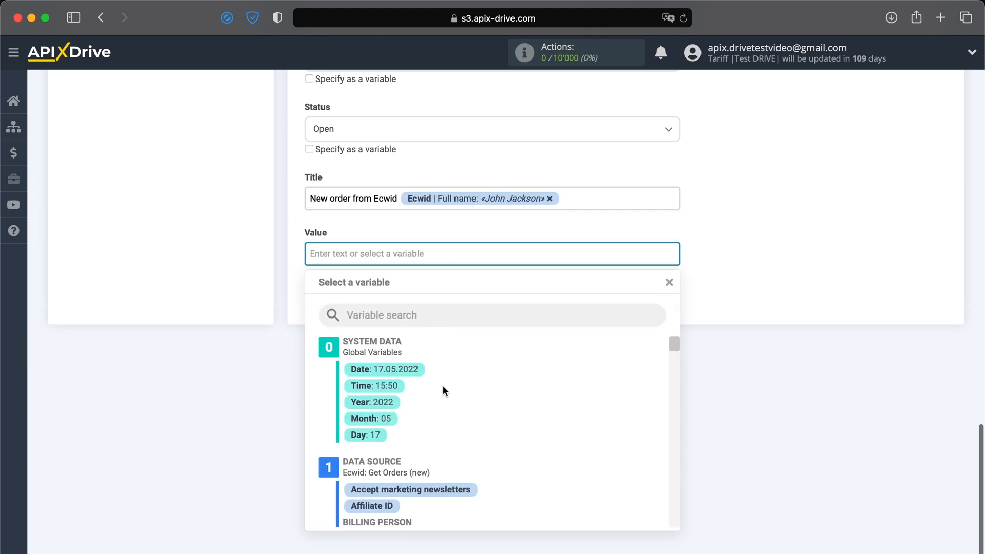
{"action": "scroll", "coordinate": [443, 385], "scroll_direction": "down", "scroll_amount": 10}
{"action": "scroll", "coordinate": [442, 388], "scroll_direction": "down", "scroll_amount": 10}
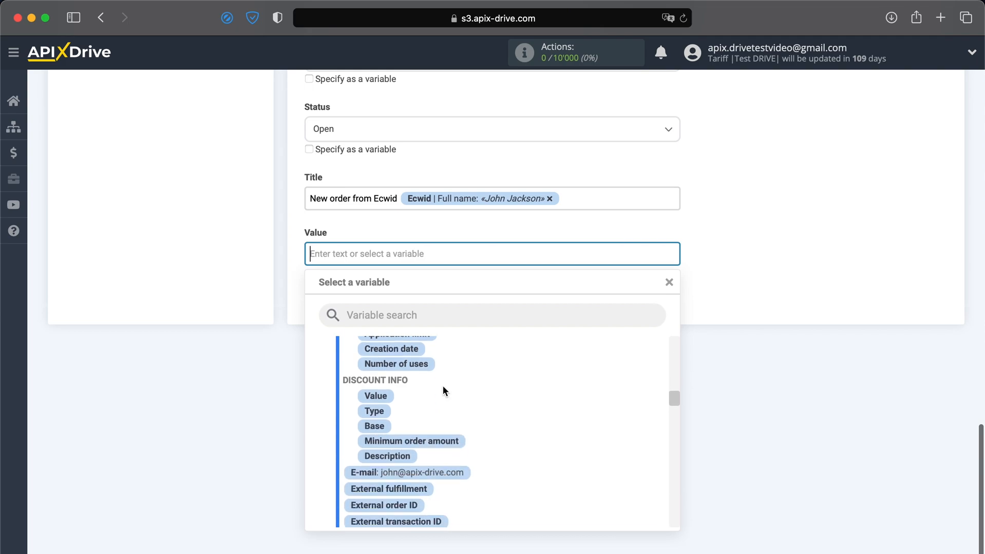
{"action": "scroll", "coordinate": [442, 388], "scroll_direction": "down", "scroll_amount": 3}
{"action": "left_click", "coordinate": [404, 457]}
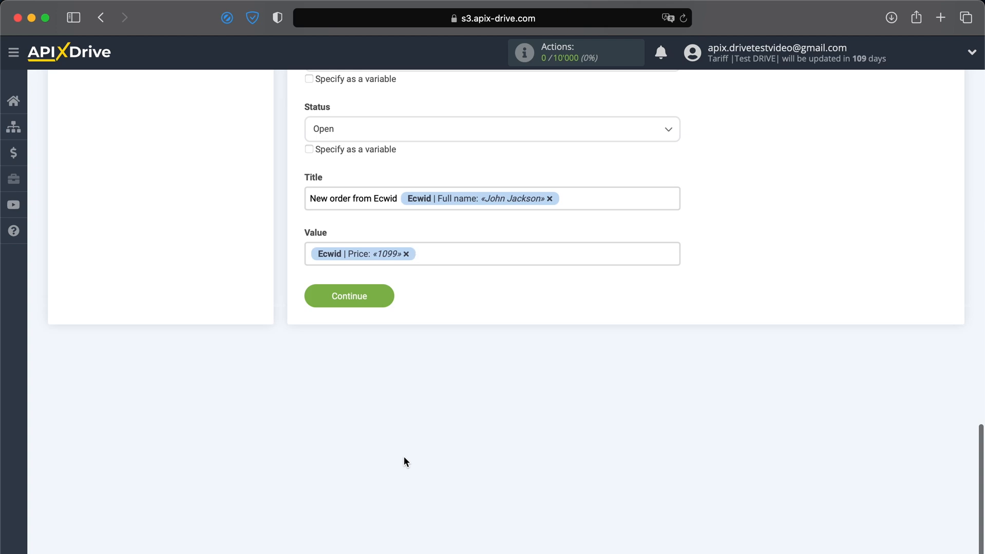
Step: Continue past the deal mapping and send the test data to Pipedrive
{"action": "left_click", "coordinate": [354, 297]}
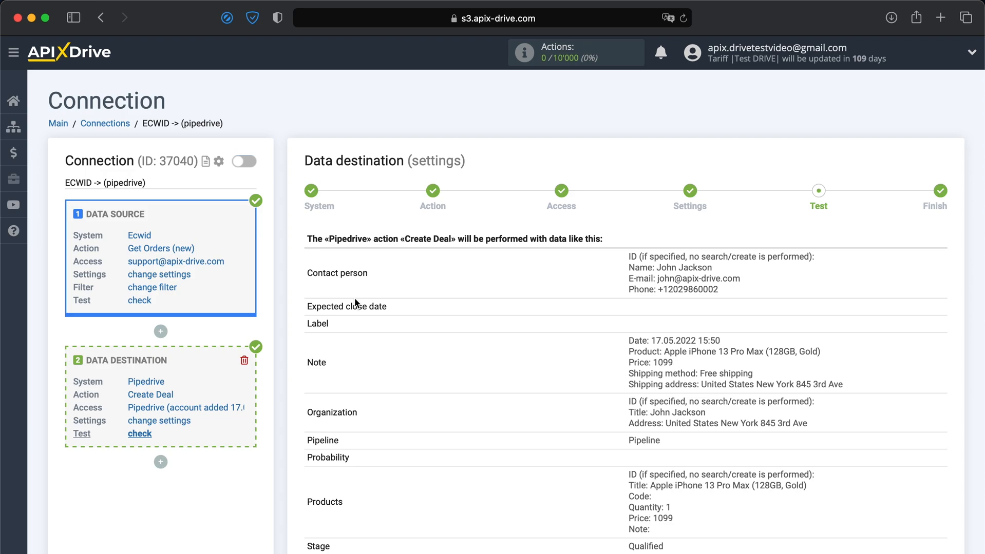
{"action": "scroll", "coordinate": [353, 297], "scroll_direction": "down", "scroll_amount": 5}
{"action": "left_click", "coordinate": [440, 431]}
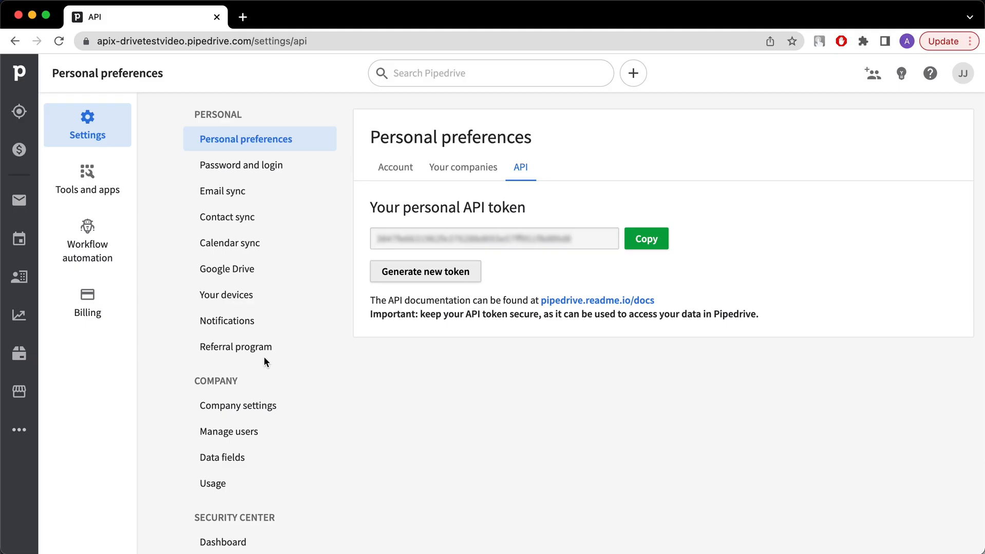
Step: Open the new Ecwid order deal from the Pipedrive Deals board and review its $1,099 value and order note
{"action": "left_click", "coordinate": [19, 160]}
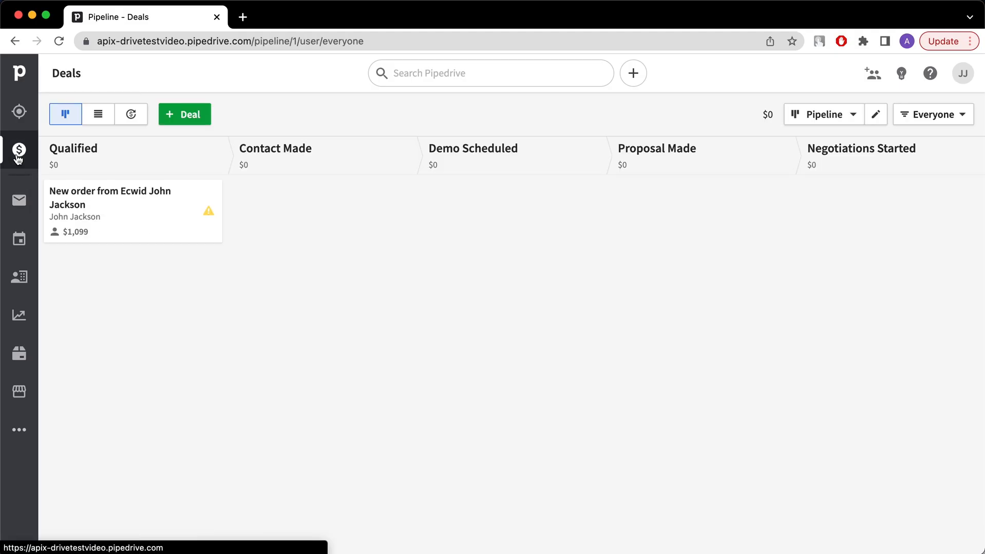
{"action": "left_click", "coordinate": [81, 194]}
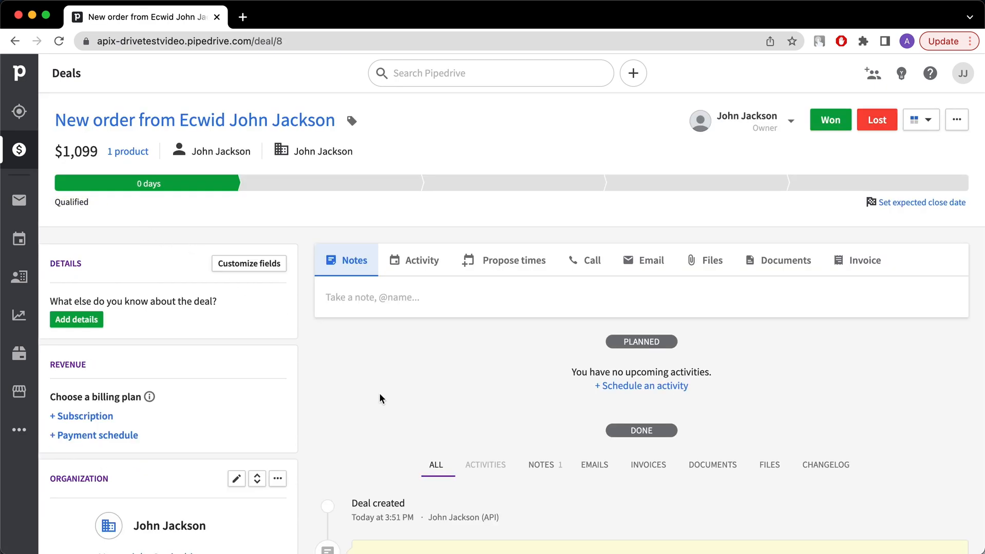
{"action": "scroll", "coordinate": [380, 396], "scroll_direction": "down", "scroll_amount": 2}
{"action": "scroll", "coordinate": [380, 395], "scroll_direction": "down", "scroll_amount": 4}
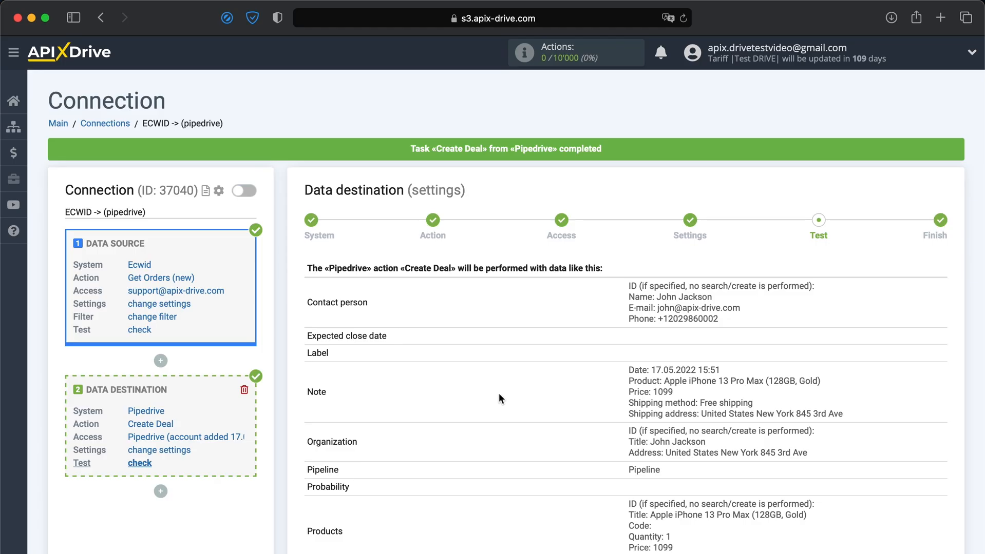
Step: Move past the test step and enable auto-update for the ECWID -> Pipedrive connection
{"action": "scroll", "coordinate": [500, 398], "scroll_direction": "down", "scroll_amount": 5}
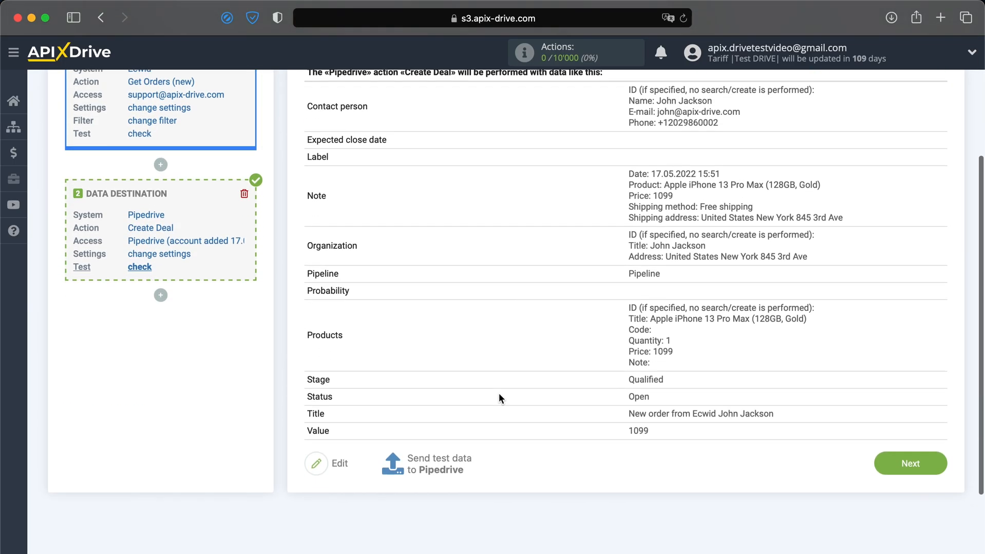
{"action": "left_click", "coordinate": [904, 435]}
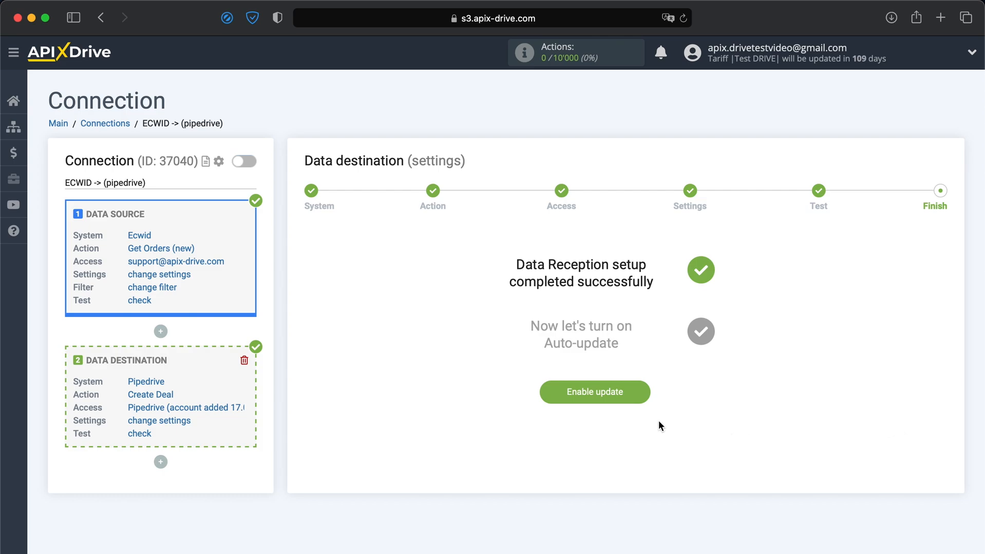
{"action": "left_click", "coordinate": [607, 401]}
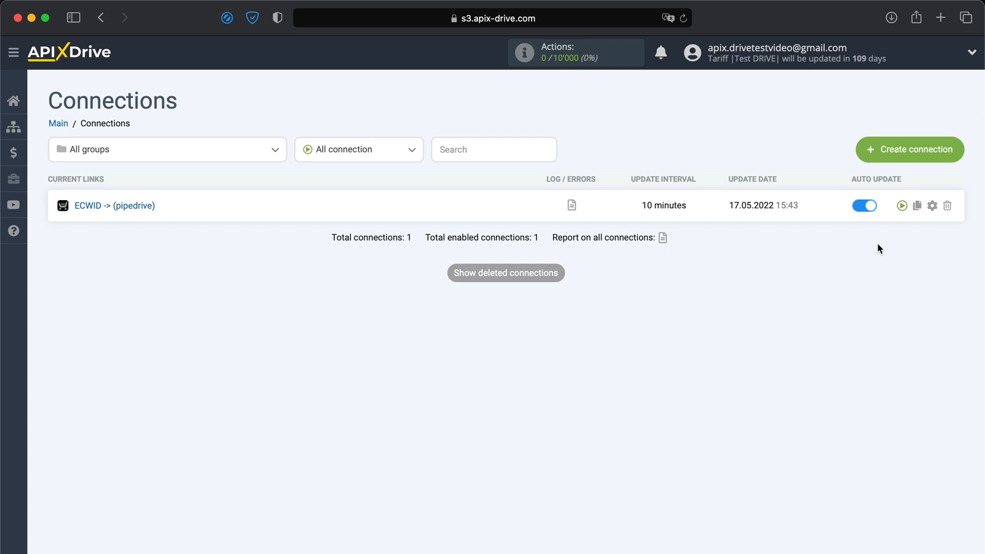
Step: Set the connection's update interval to 5 minutes in its settings and save
{"action": "left_click", "coordinate": [932, 205]}
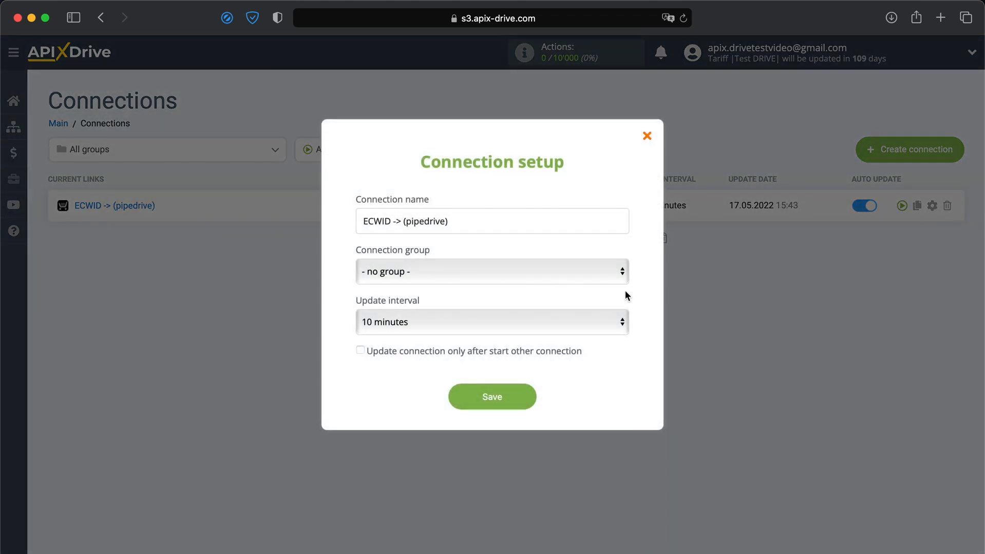
{"action": "left_click", "coordinate": [592, 322]}
{"action": "left_click", "coordinate": [578, 300]}
{"action": "left_click", "coordinate": [504, 407]}
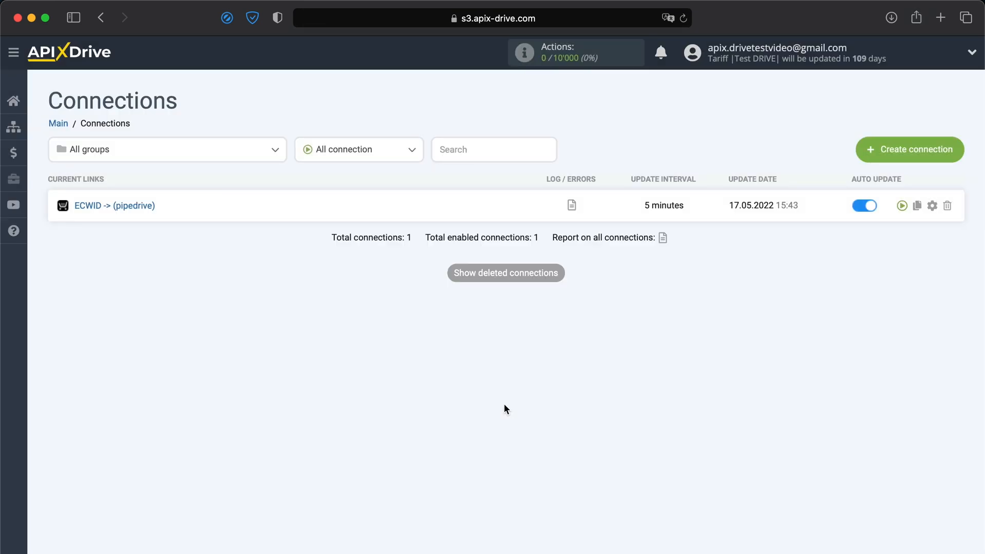